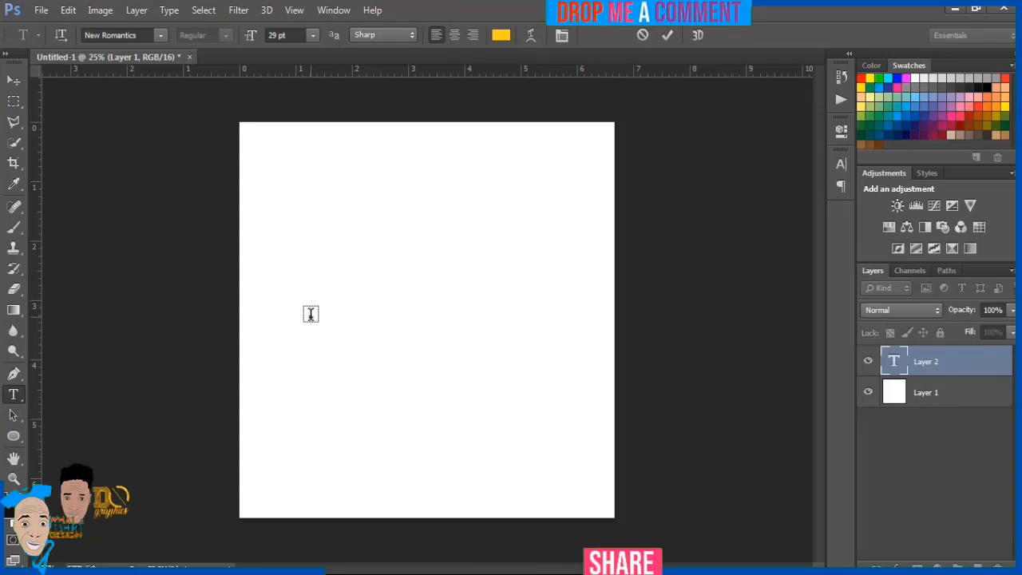
Step: Enter the text "CHARGED" in the new text layer on the white canvas
type("C")
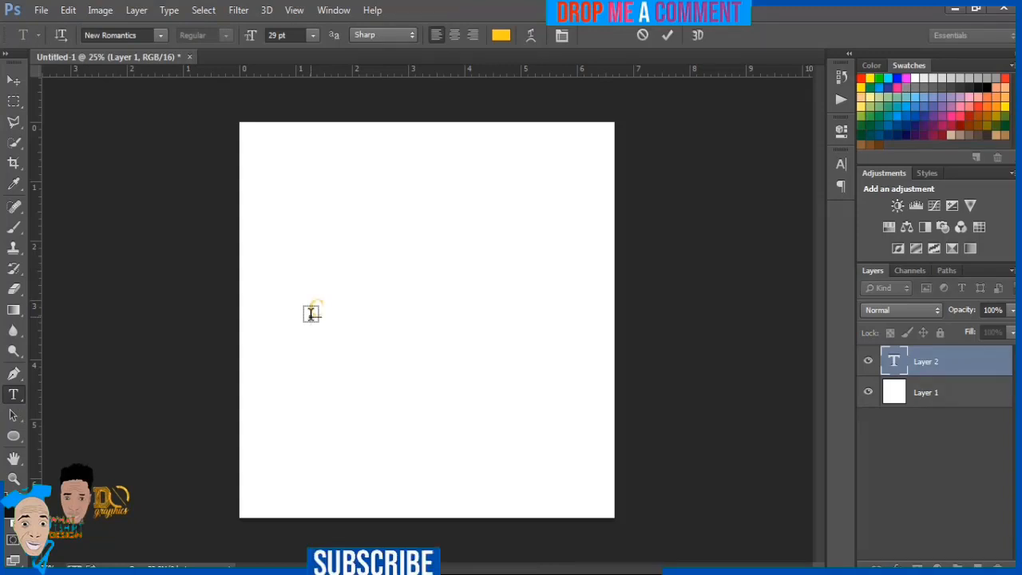
type("HAR")
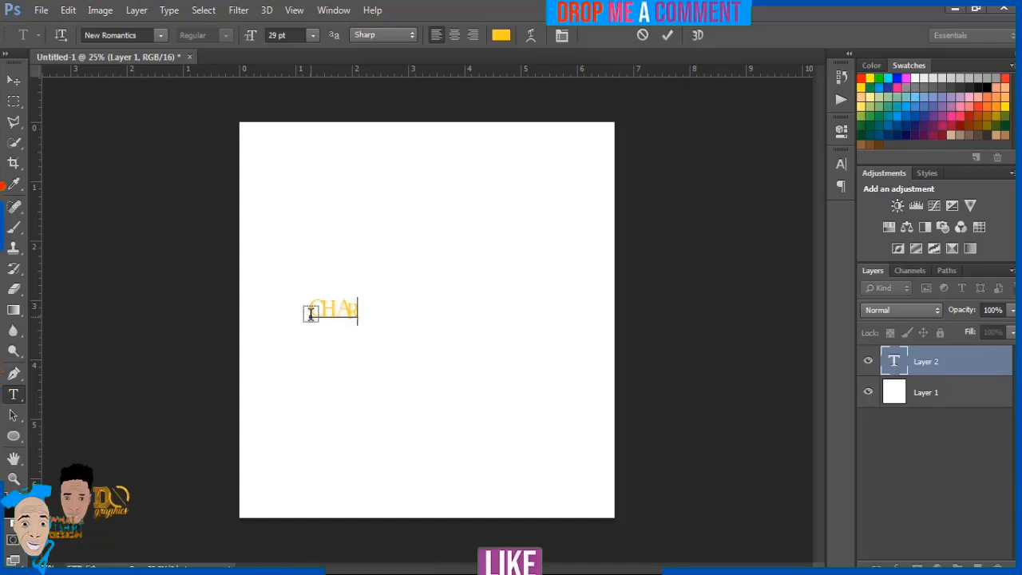
type("GED")
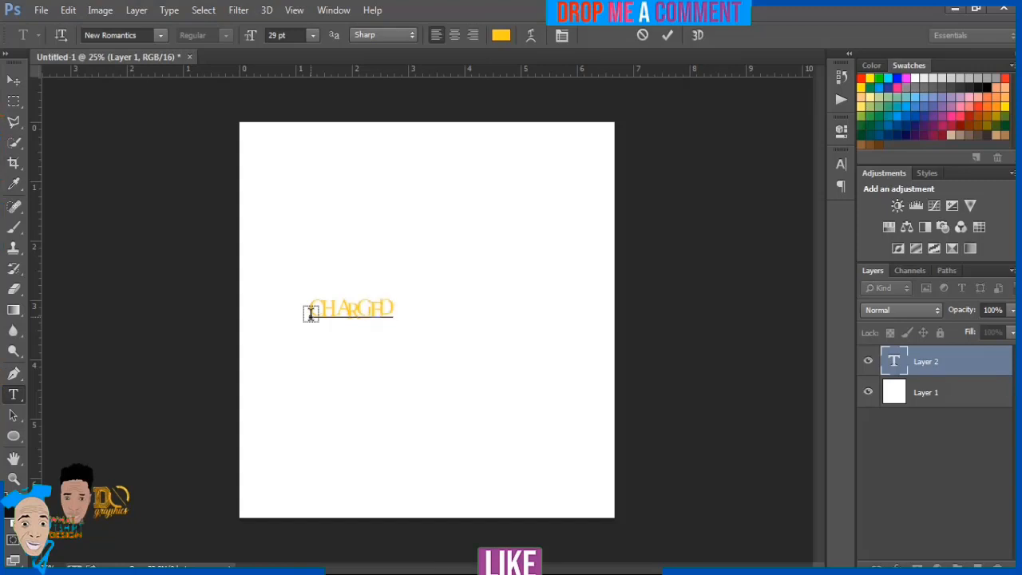
Step: Change the font of the whole word "CHARGED" to Bebas Neue
key("ctrl+a")
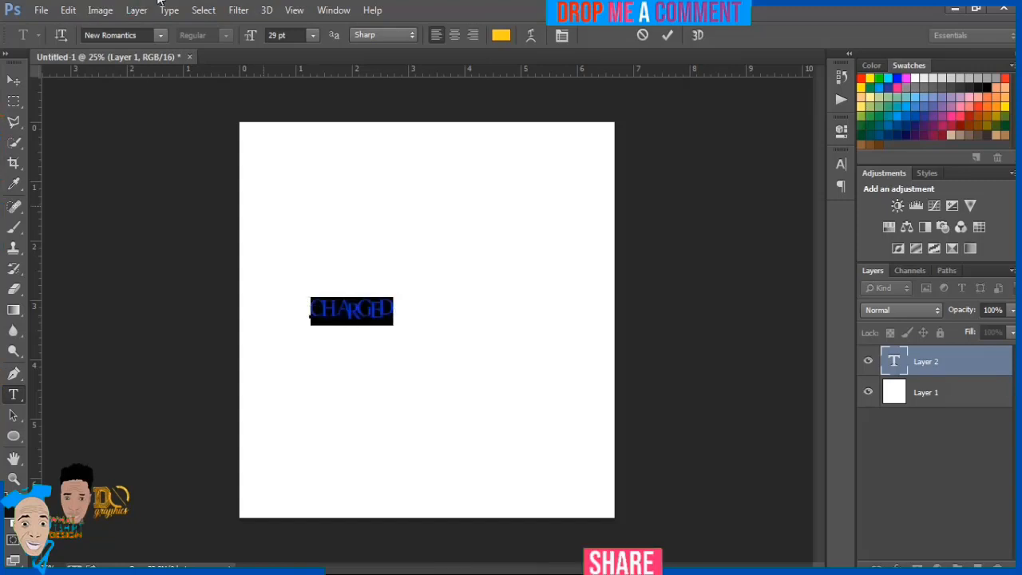
left_click(144, 35)
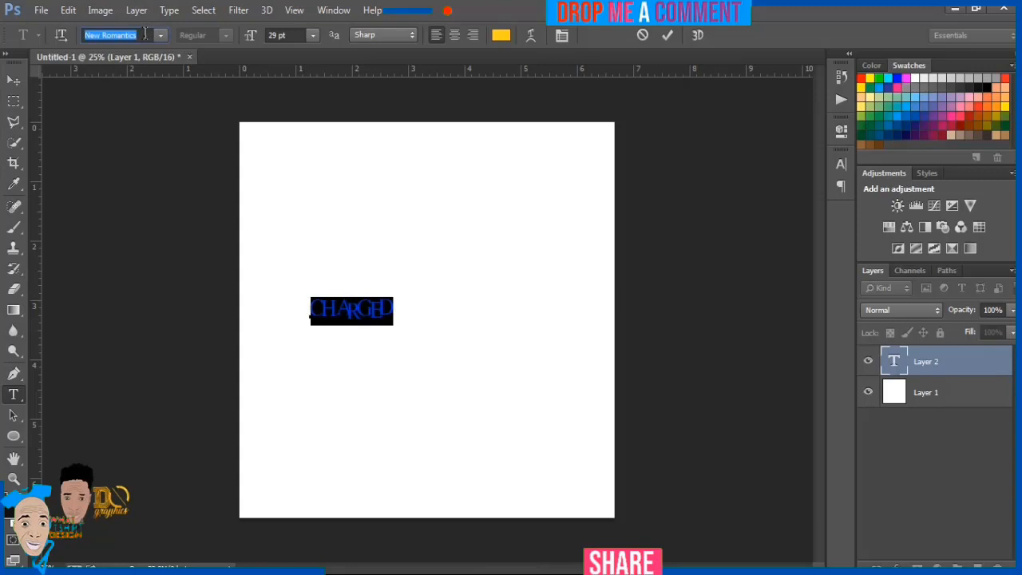
type("Nervous")
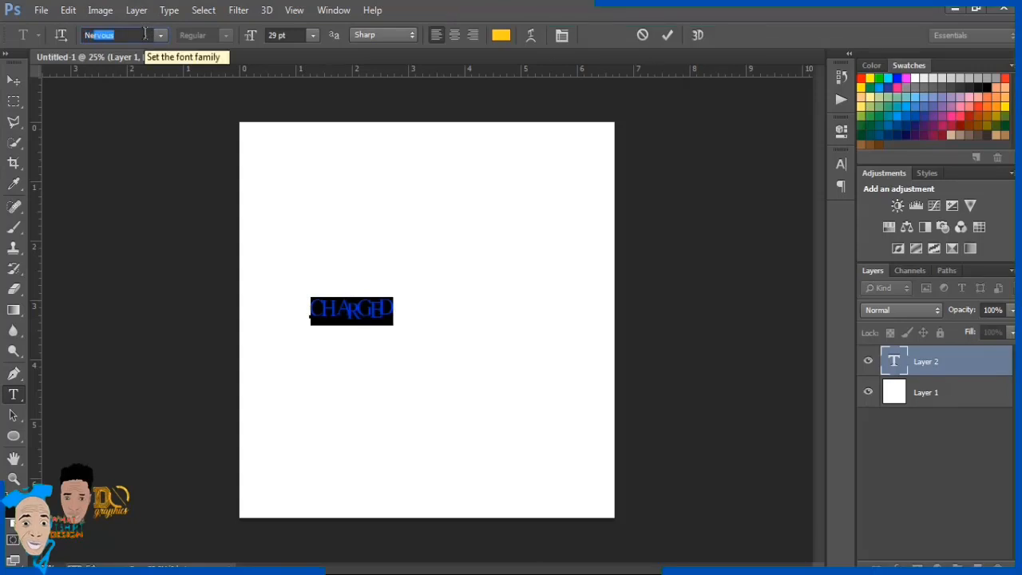
key("Down")
type("B")
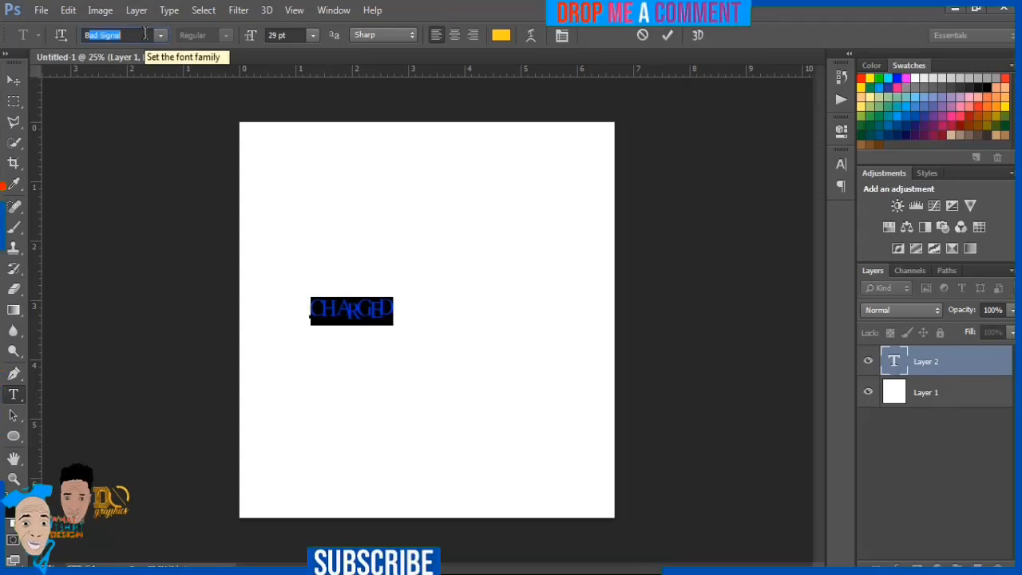
type("ebas Neue")
key("Return")
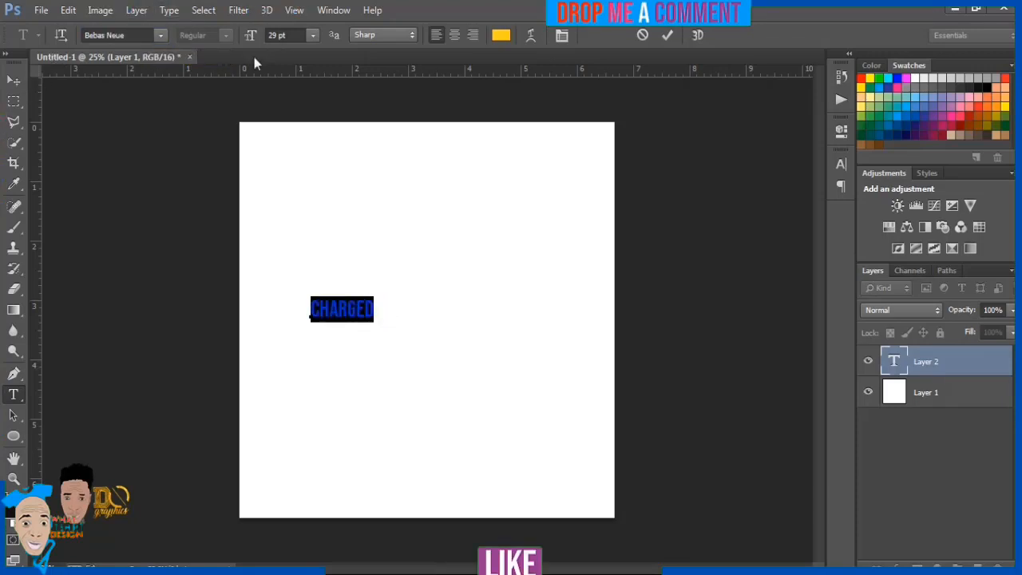
Step: Scale the "CHARGED" text to about 314% width and 302% height and position it near the canvas centre
left_click(14, 81)
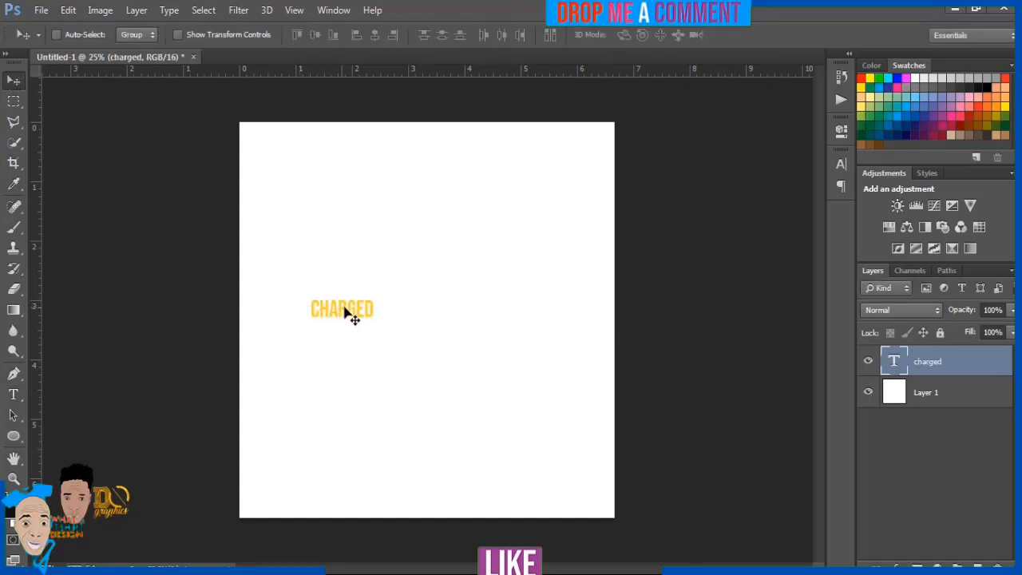
left_click_drag(341, 310, 407, 322)
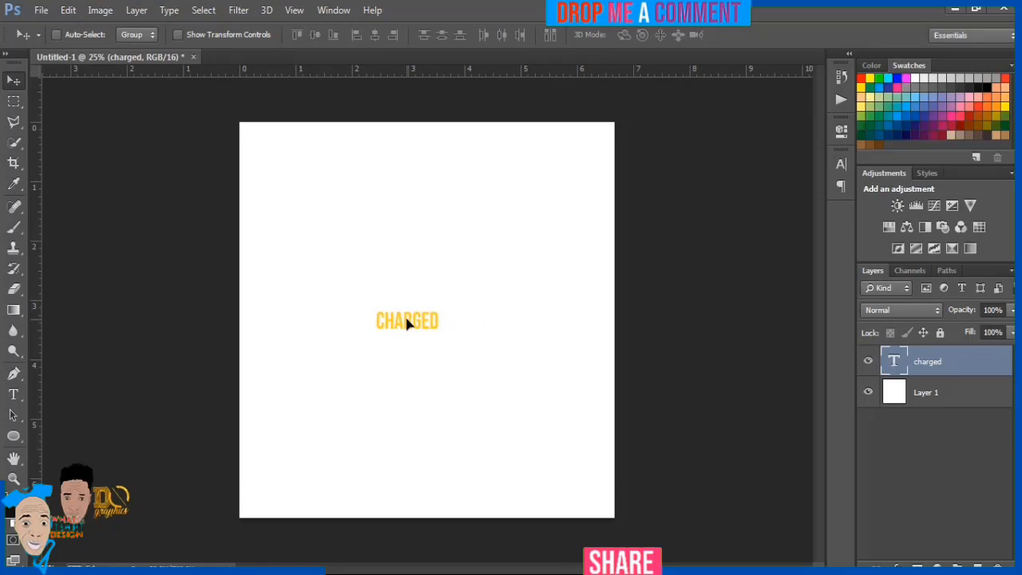
key("ctrl+t")
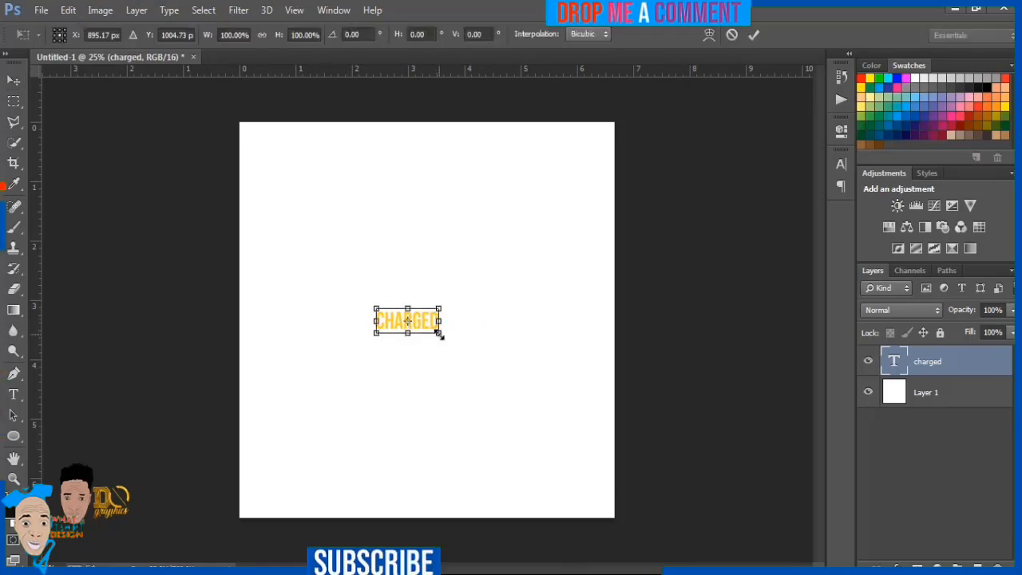
left_click_drag(438, 334, 573, 386)
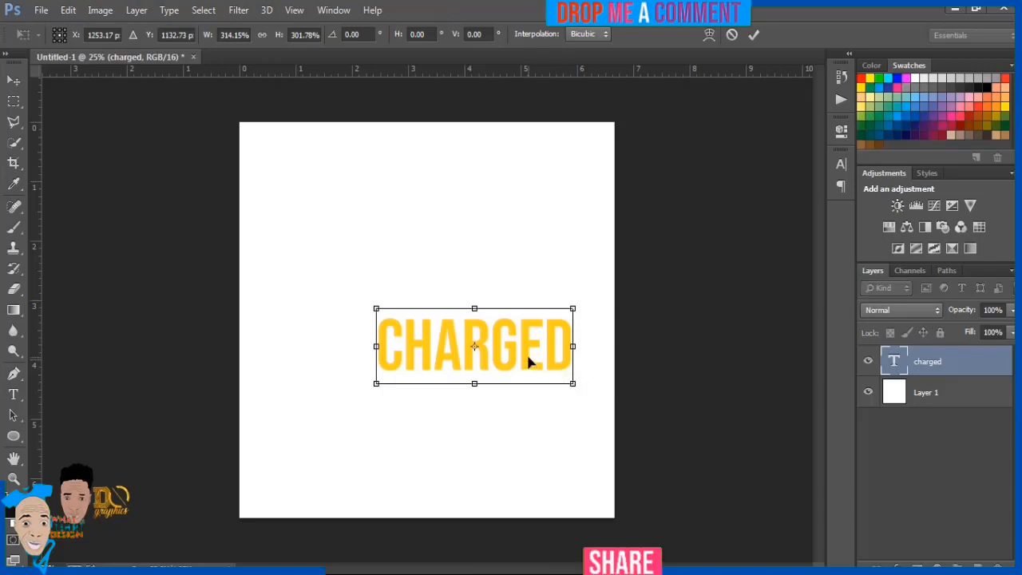
key("Return")
left_click_drag(501, 351, 456, 318)
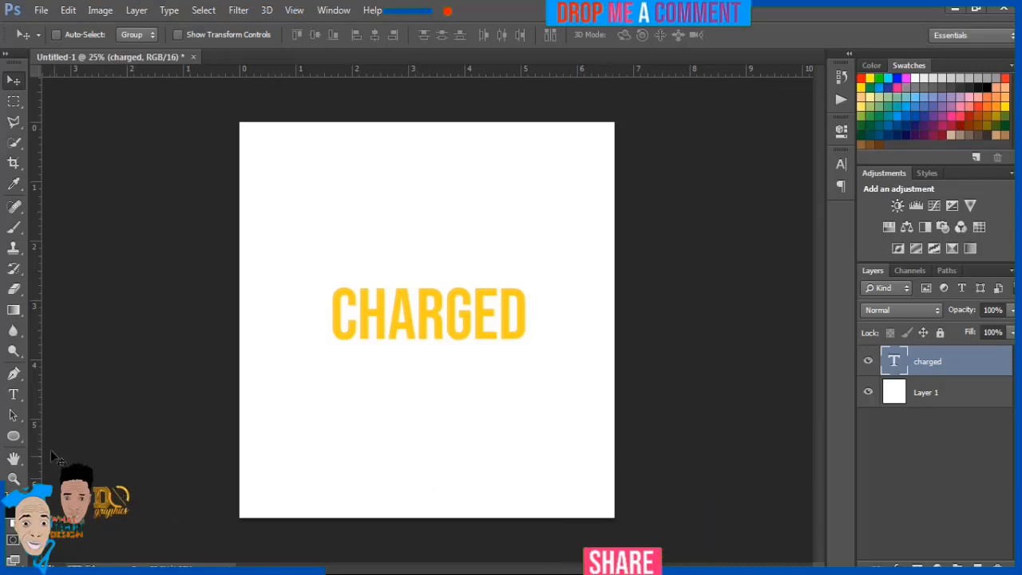
Step: Draw a rounded rectangle about 1124 by 312 px with a 10 px corner radius around the word "CHARGED"
left_click(12, 436)
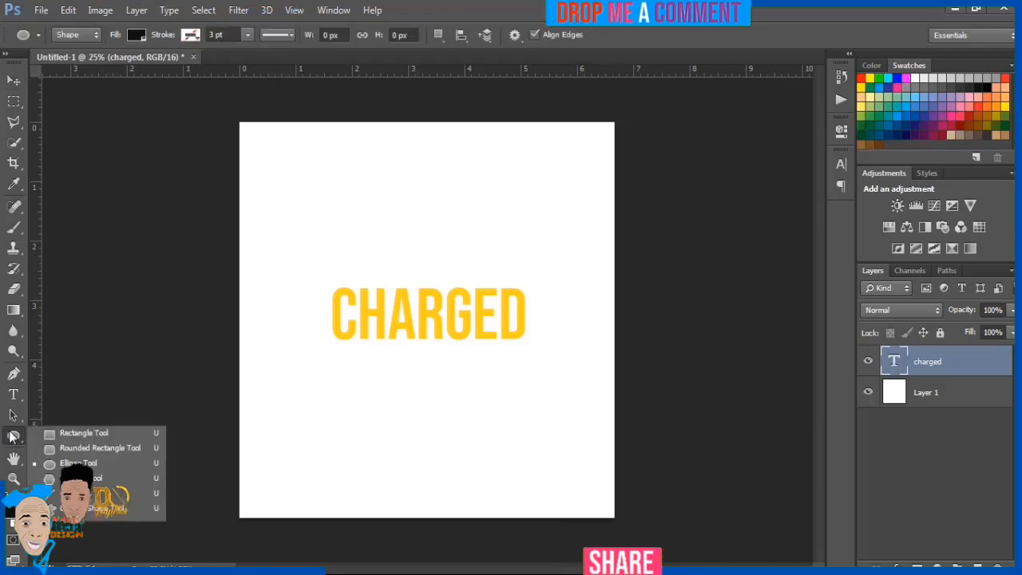
left_click(80, 448)
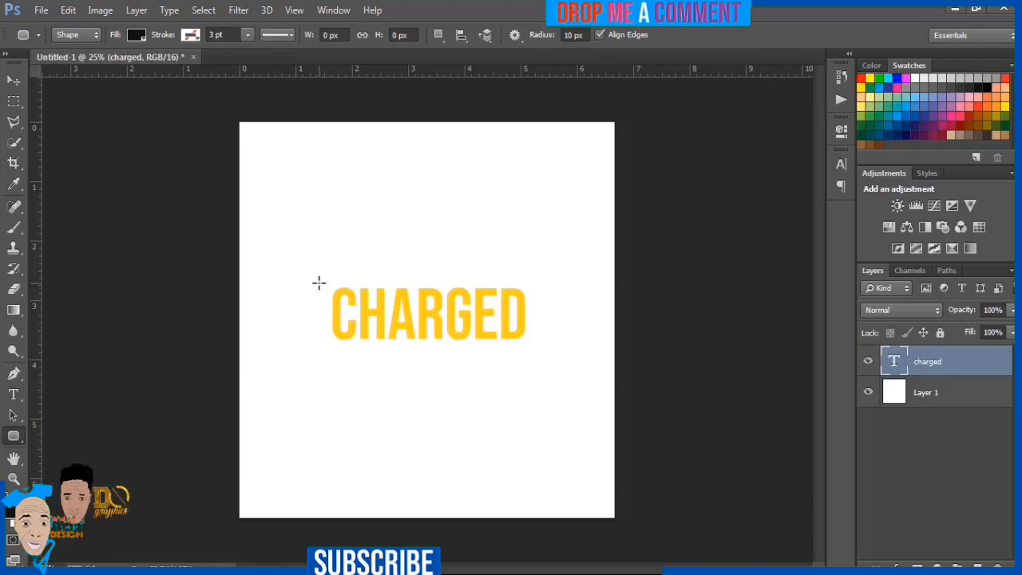
left_click_drag(319, 284, 529, 343)
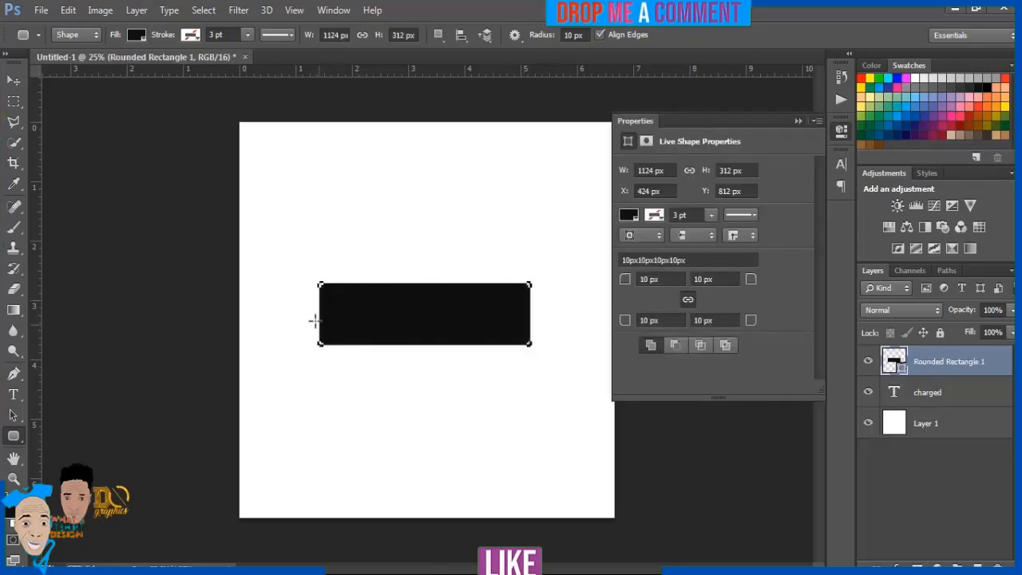
Step: Remove the rounded rectangle's fill and give it an RGB Green stroke
left_click(135, 35)
left_click(73, 66)
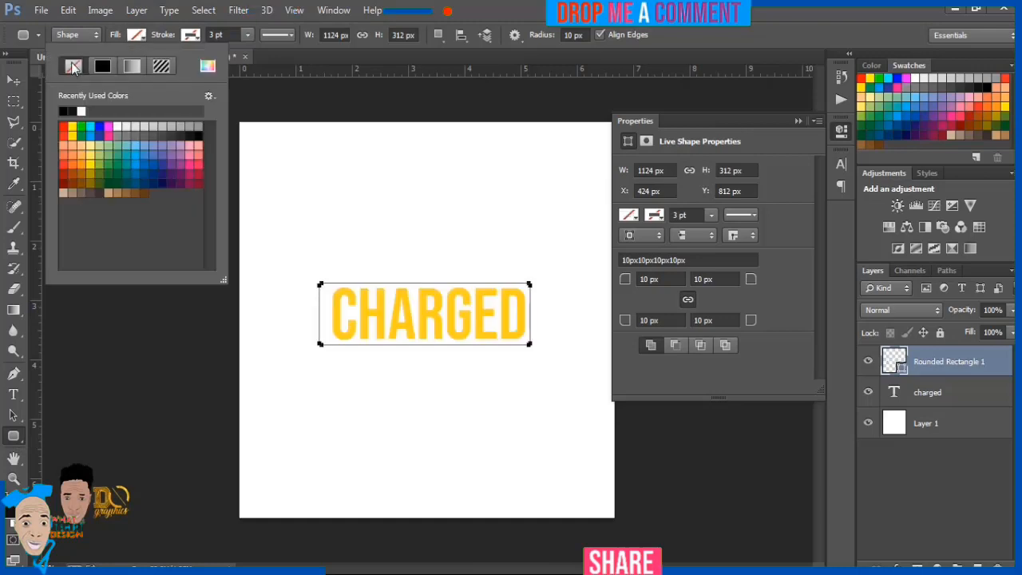
left_click(190, 35)
left_click(190, 35)
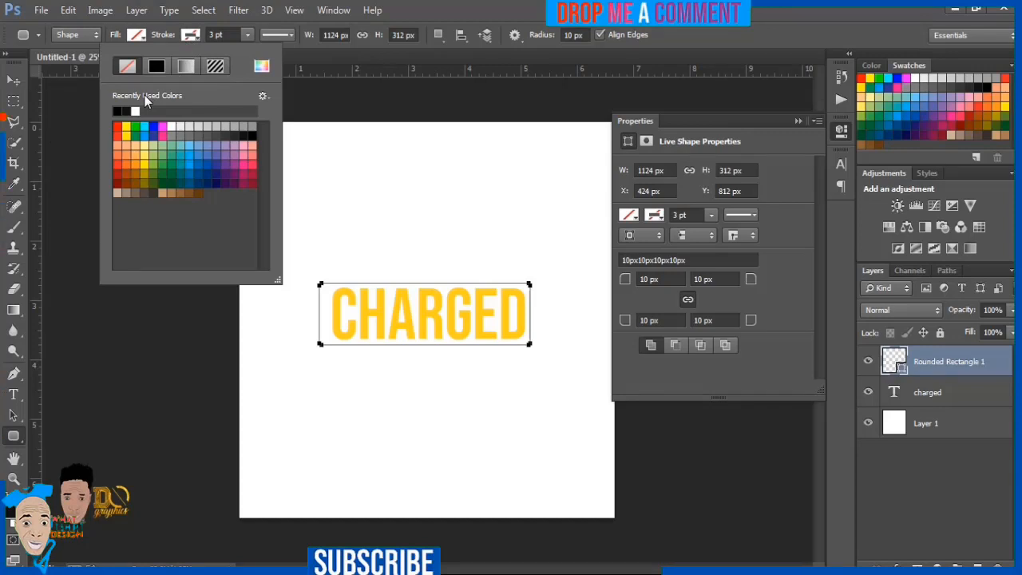
left_click(135, 126)
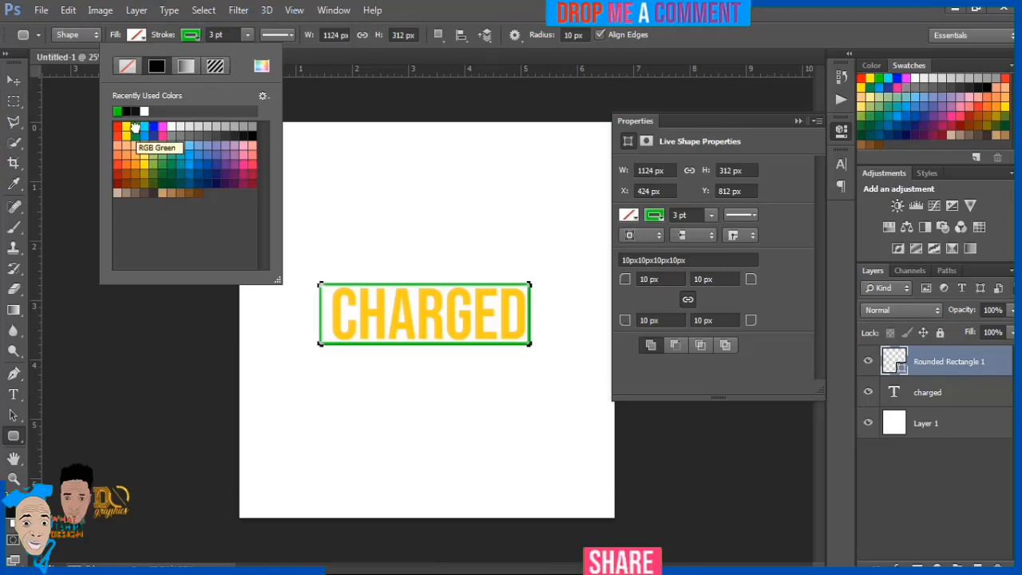
Step: Nudge the green outline to the right so that the word "CHARGED" sits centred inside it
left_click(14, 82)
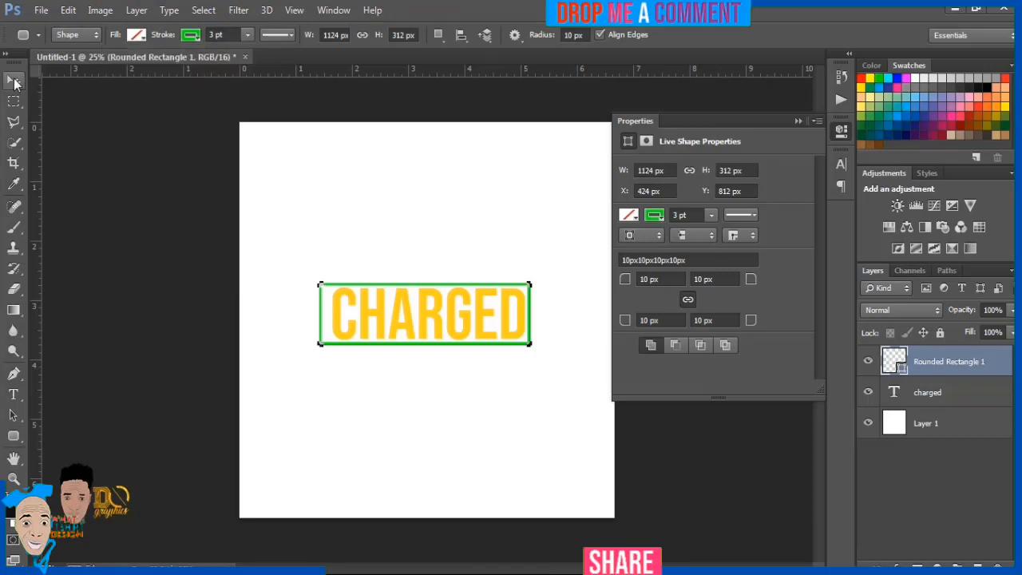
left_click(798, 121)
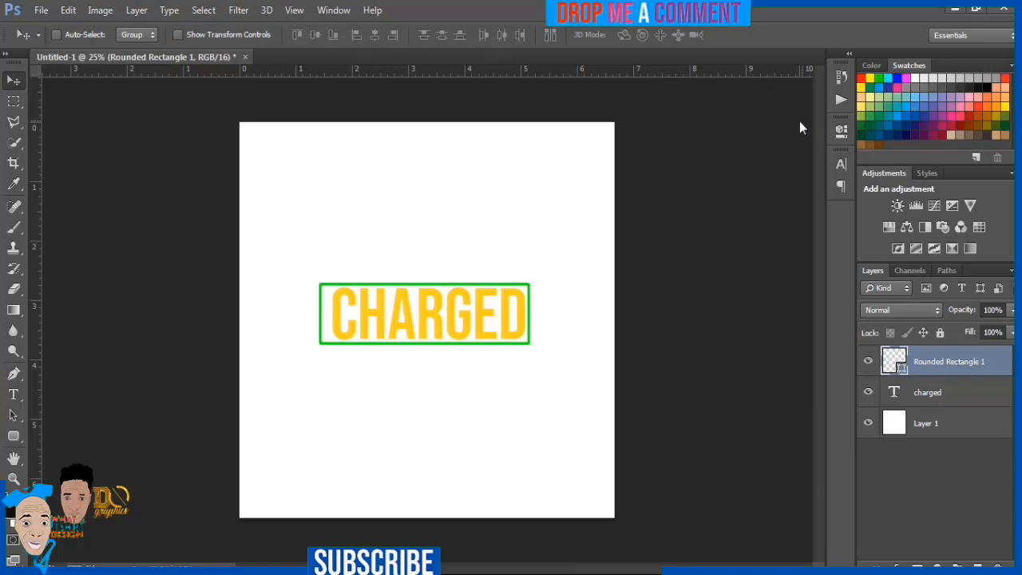
key("Right")
key("Right")
key("Right")
key("Right")
key("Right")
key("Right")
key("Right")
key("Right")
key("Right")
key("Right")
key("Right")
key("Right")
key("Right")
key("Right")
key("Right")
key("Right")
key("Right")
key("Right")
key("Right")
key("Right")
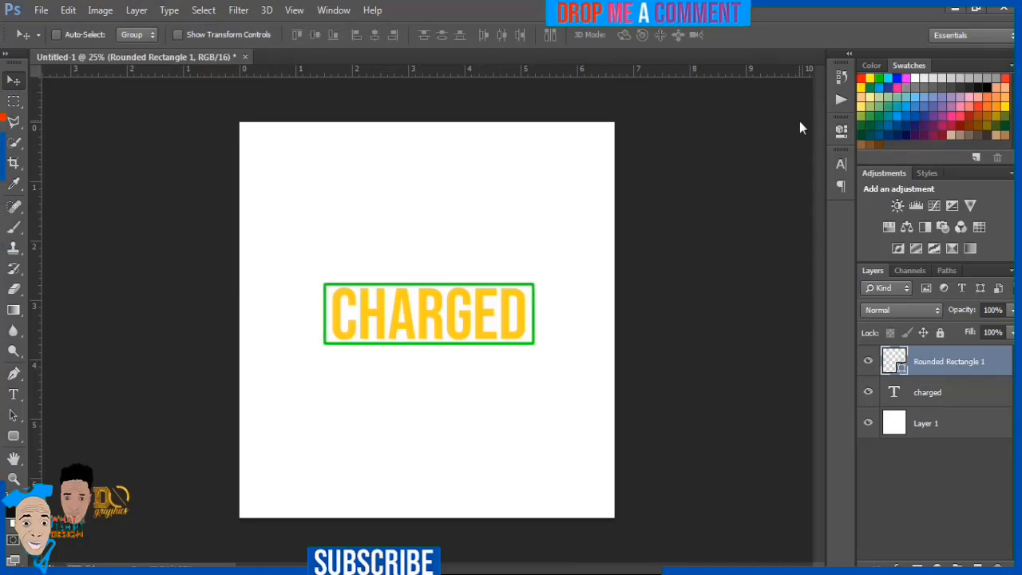
key("Left")
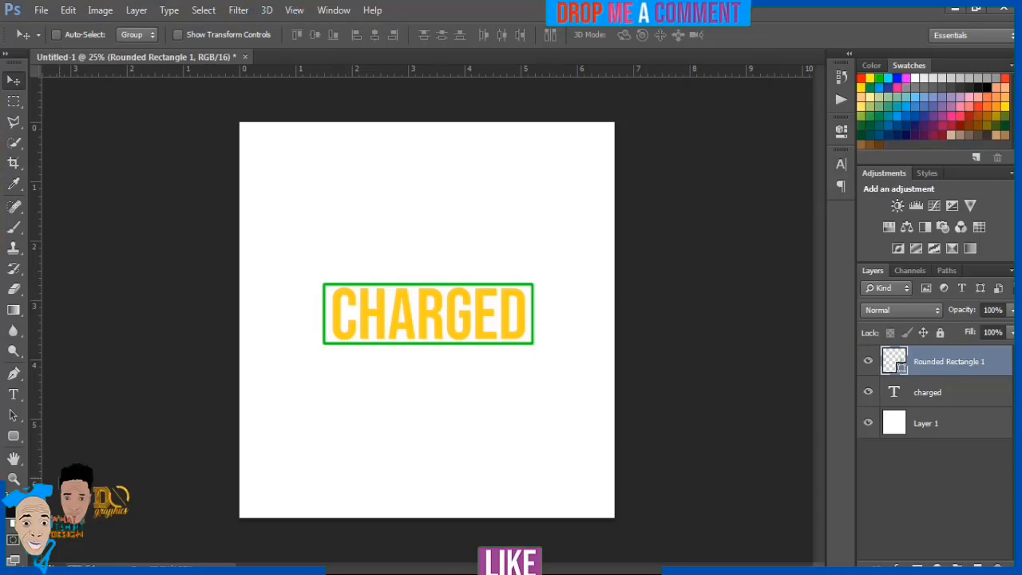
Step: Draw a rounded rectangle about 48 by 148 px at the outline's right edge as a battery terminal and fill it with green
left_click(13, 436)
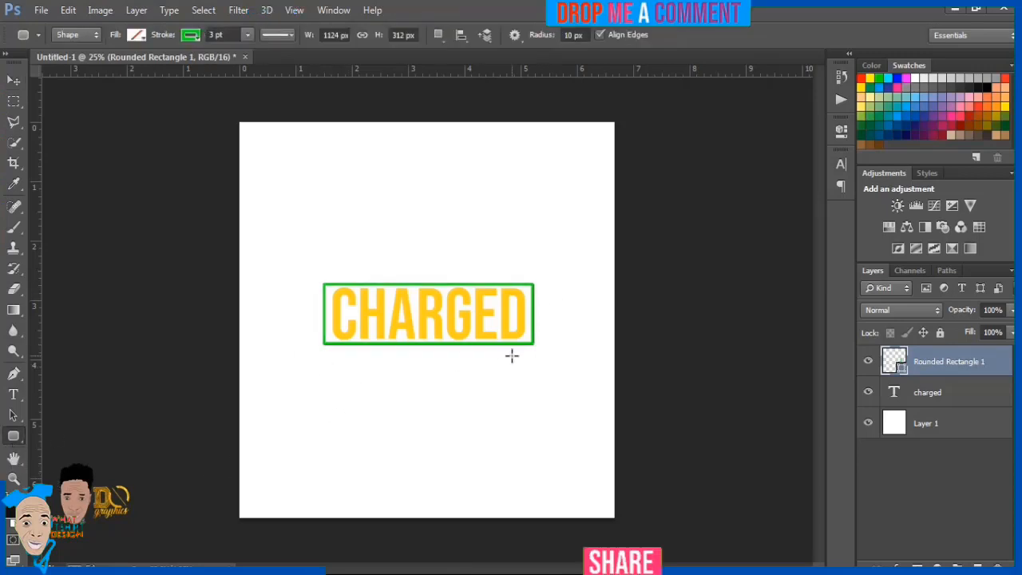
left_click_drag(539, 305, 541, 329)
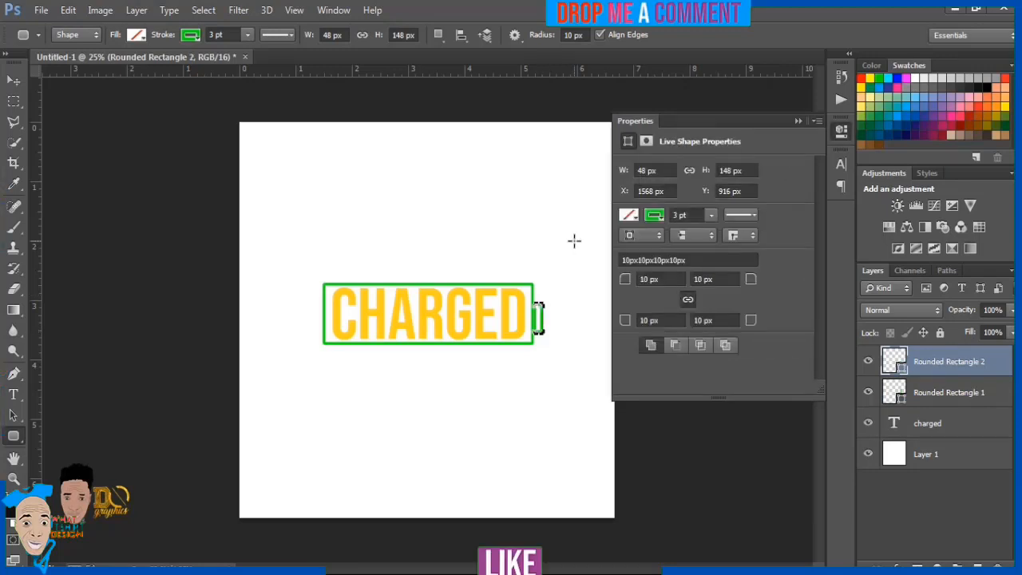
left_click(628, 216)
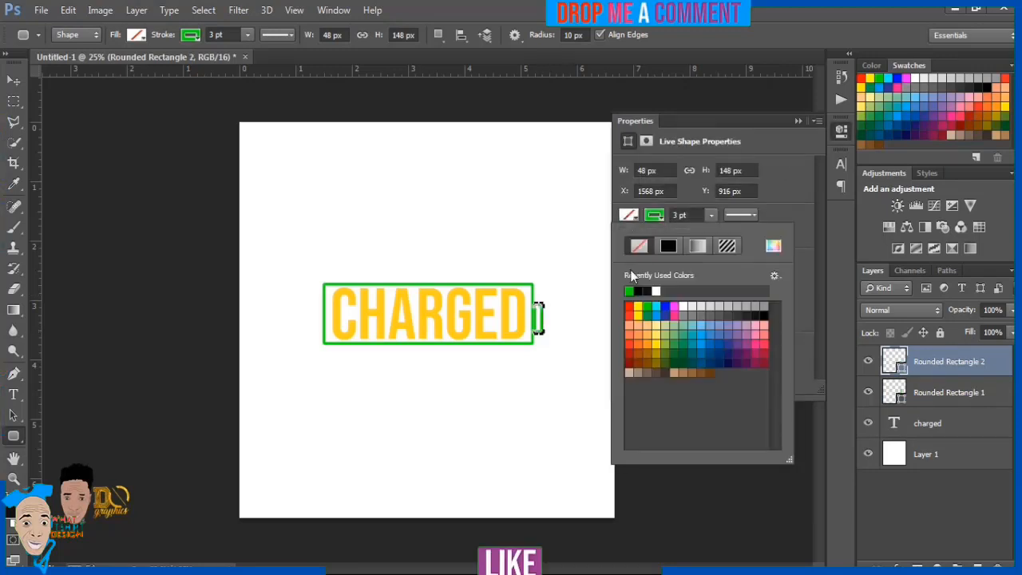
left_click(629, 291)
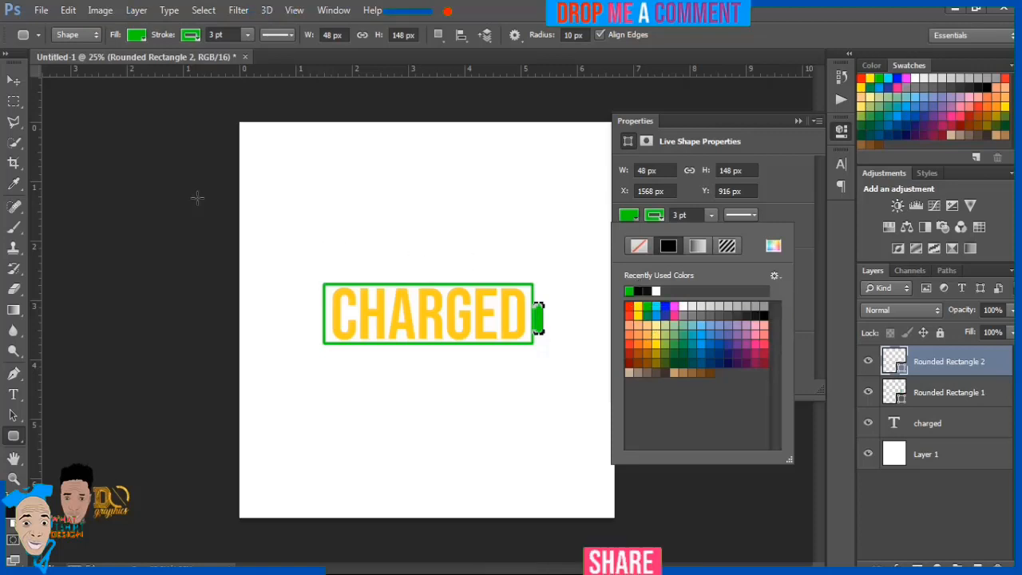
Step: Nudge the battery terminal left and up to X 1560 px, Y 900 px, against the middle of the outline's right edge
left_click(13, 80)
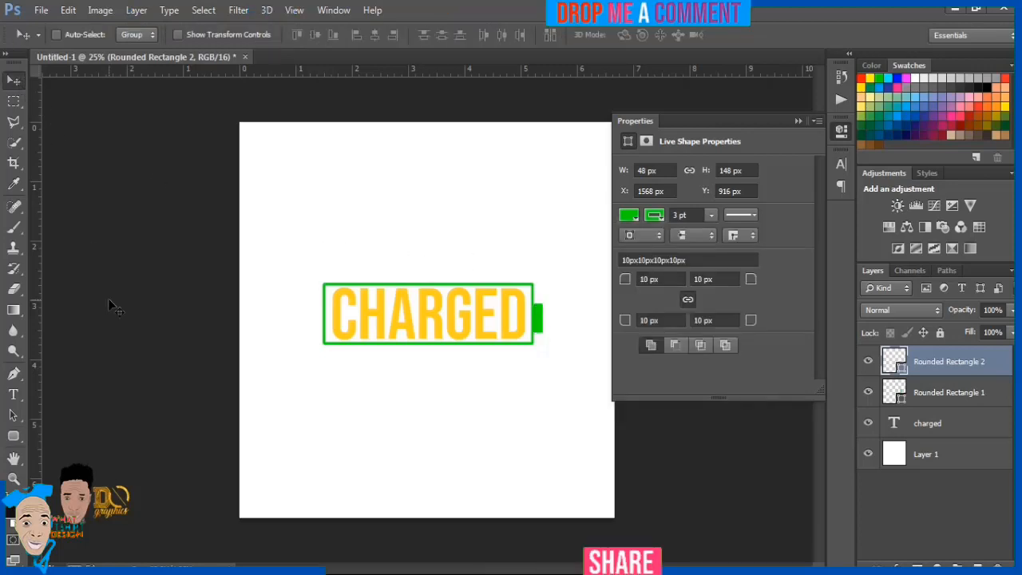
key("Left")
key("Left")
key("Left")
key("Left")
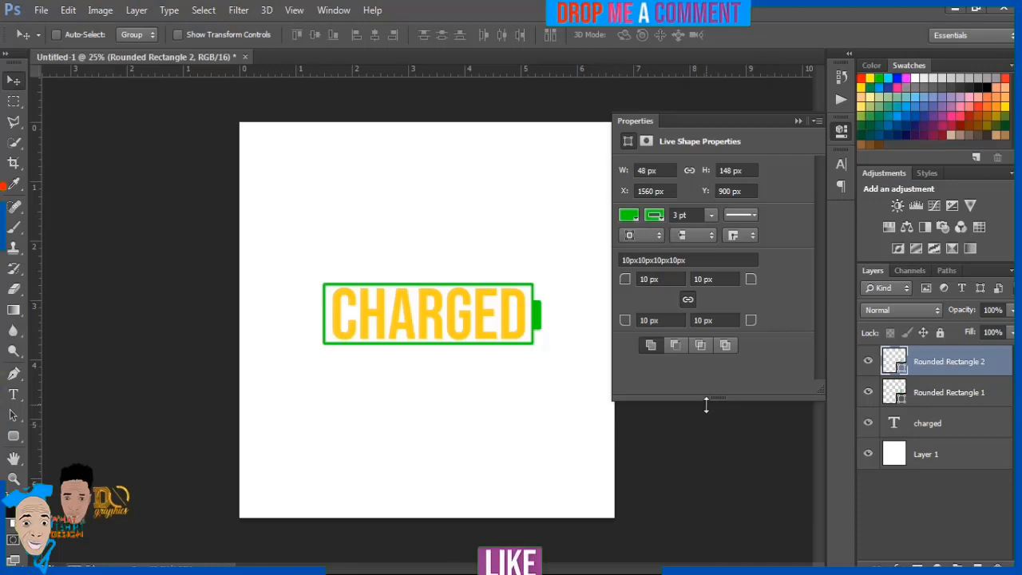
left_click(796, 121)
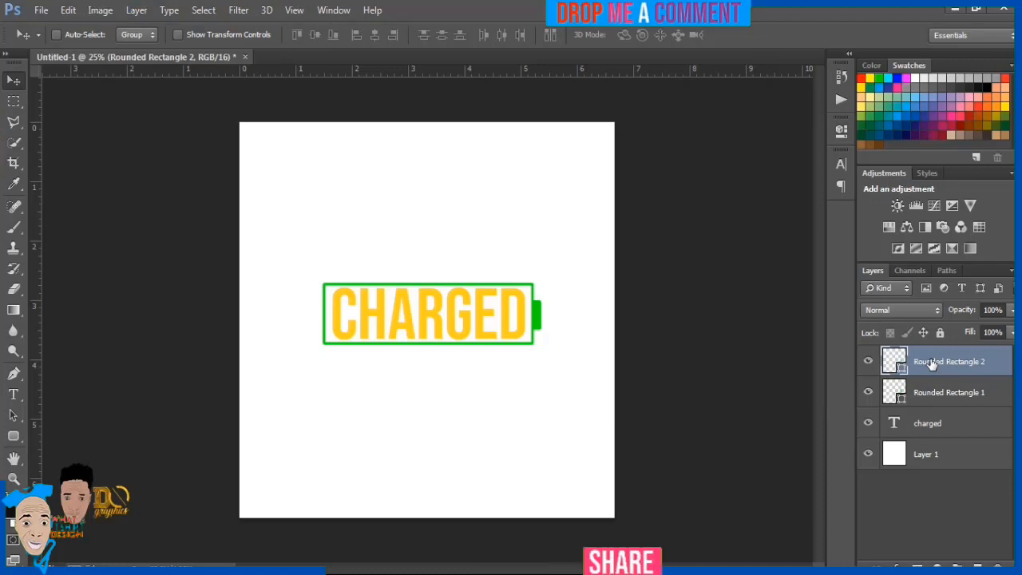
Step: Group the "CHARGED" text with both rounded rectangles and move the group to the canvas centre
left_click(949, 425)
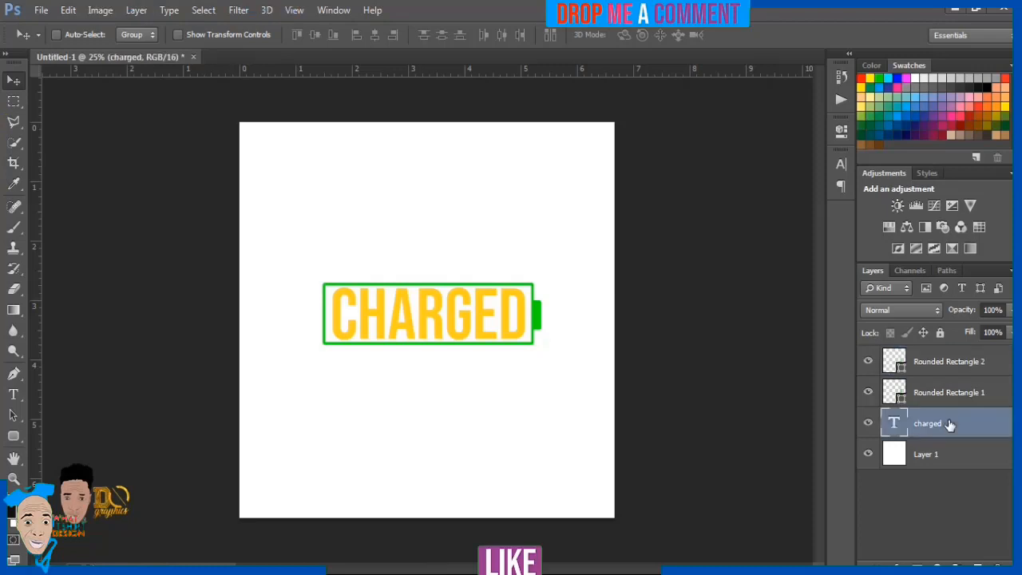
left_click(946, 395, "shift")
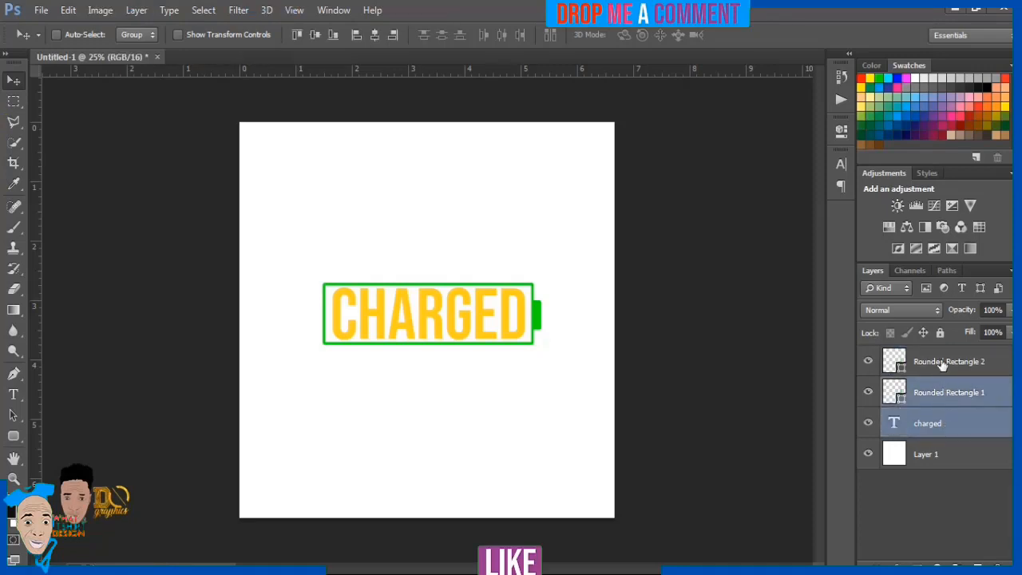
left_click(942, 363, "shift")
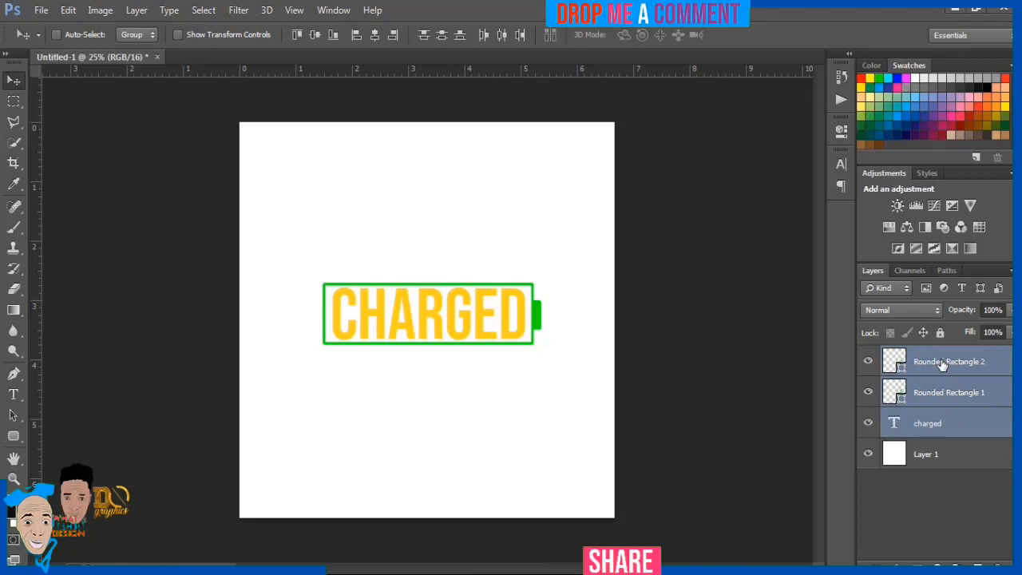
key("ctrl+g")
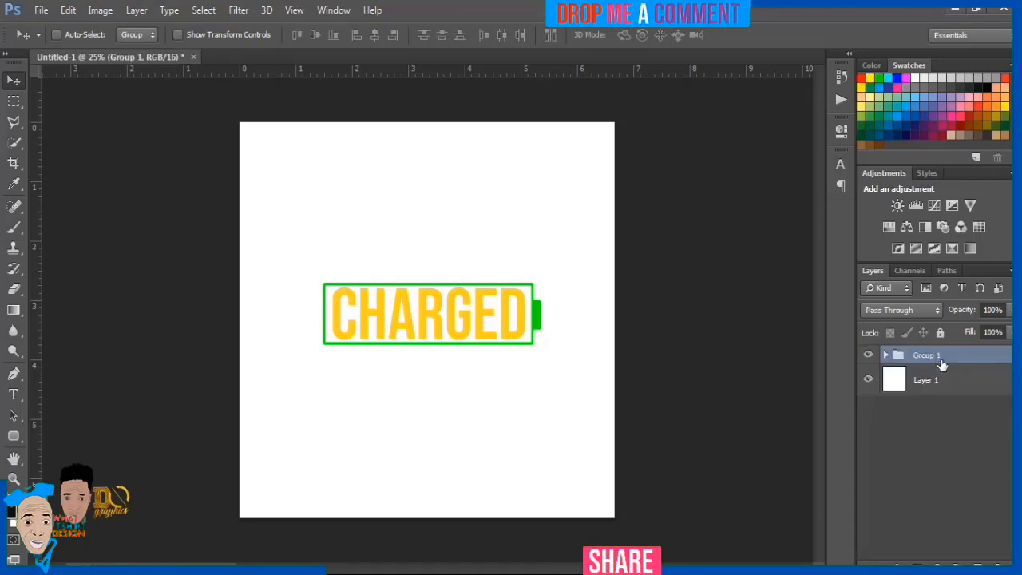
mouse_move(458, 319)
left_mouse_down()
mouse_move(490, 260)
mouse_move(456, 277)
mouse_move(454, 323)
left_mouse_up()
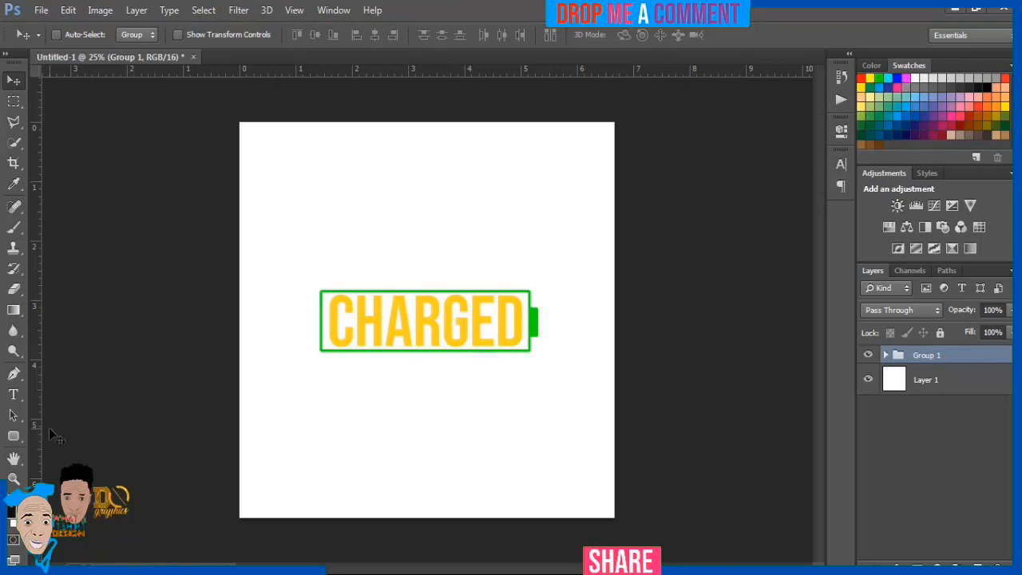
Step: Add the text "I'M" in Bebas Neue on the blank canvas below the battery outline
left_click(12, 395)
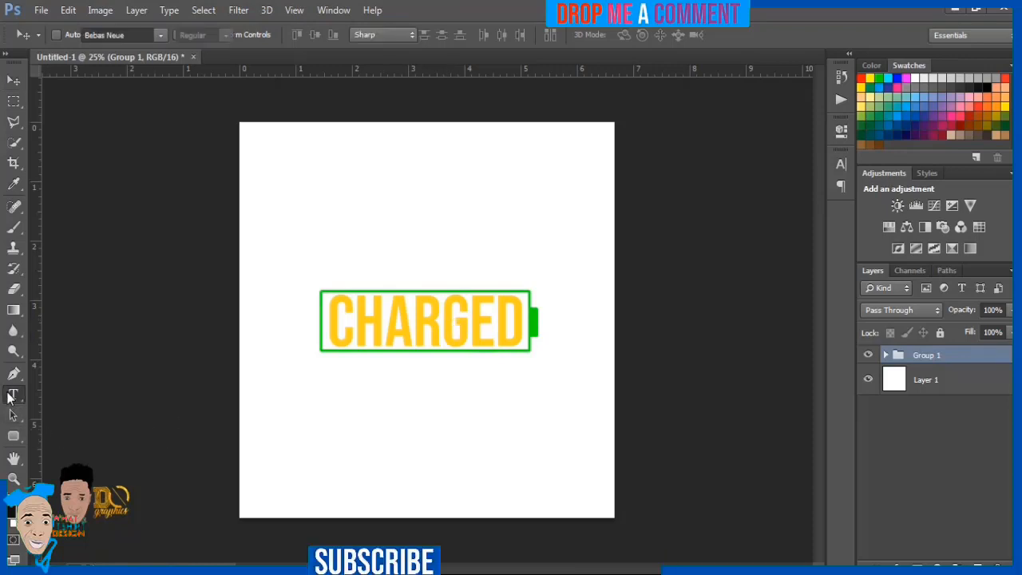
left_click(320, 433)
type("I")
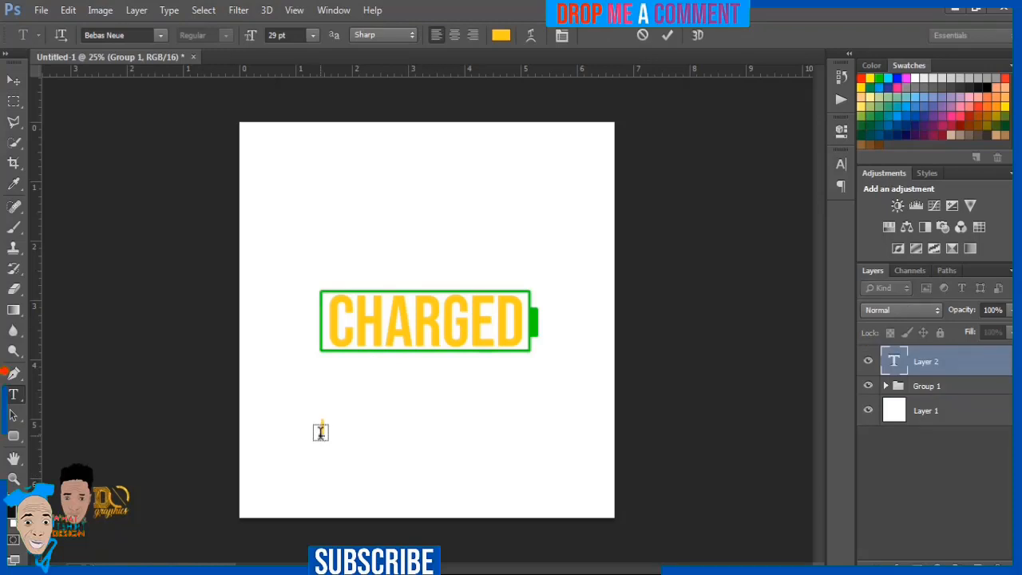
type("'M")
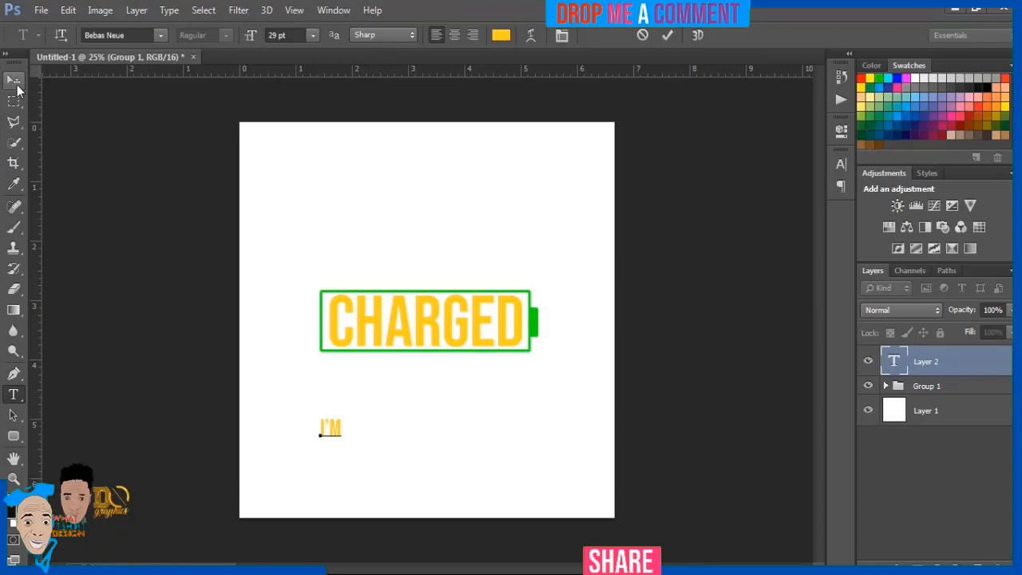
Step: Set the "I'M" text size to 51 pt and move it just above the left end of the battery outline
key("ctrl+a")
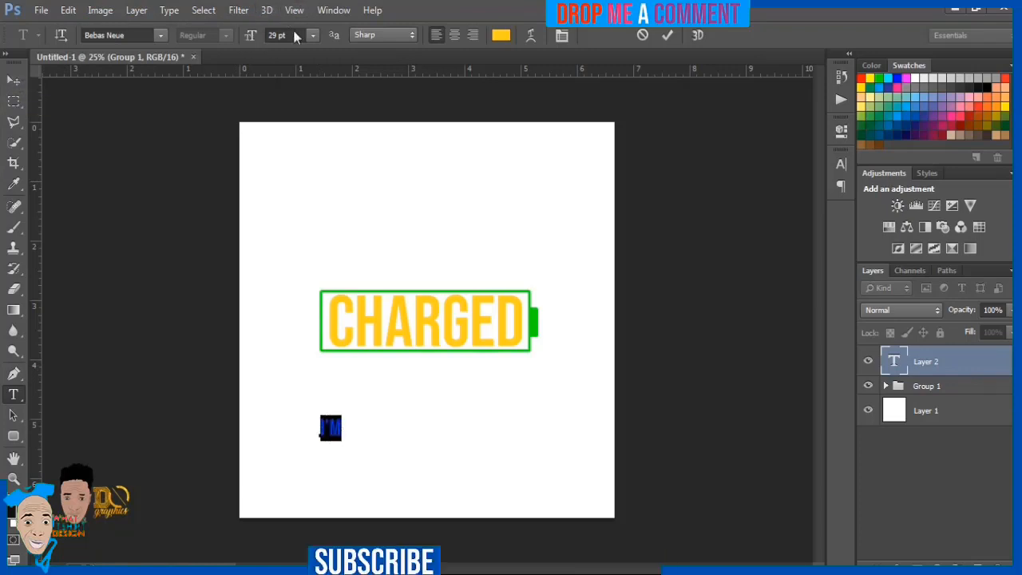
left_click(293, 34)
key("Up")
key("Up")
key("Up")
key("Up")
key("Up")
key("Up")
key("Up")
key("Up")
key("Up")
key("Up")
key("Up")
key("Up")
key("Up")
key("Up")
key("Up")
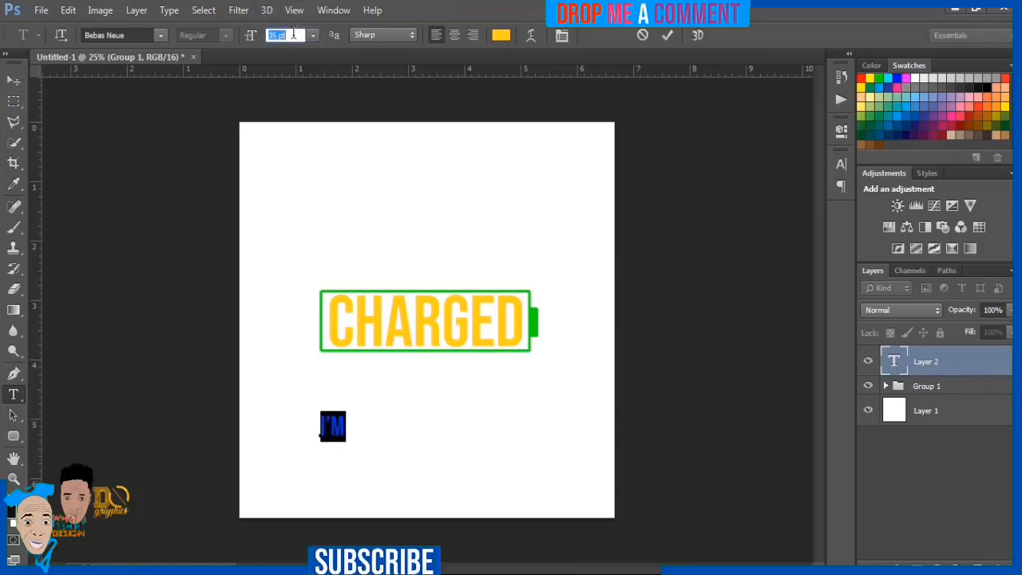
key("Up")
key("Up")
key("Up")
key("Up")
key("Up")
key("Up")
key("Up")
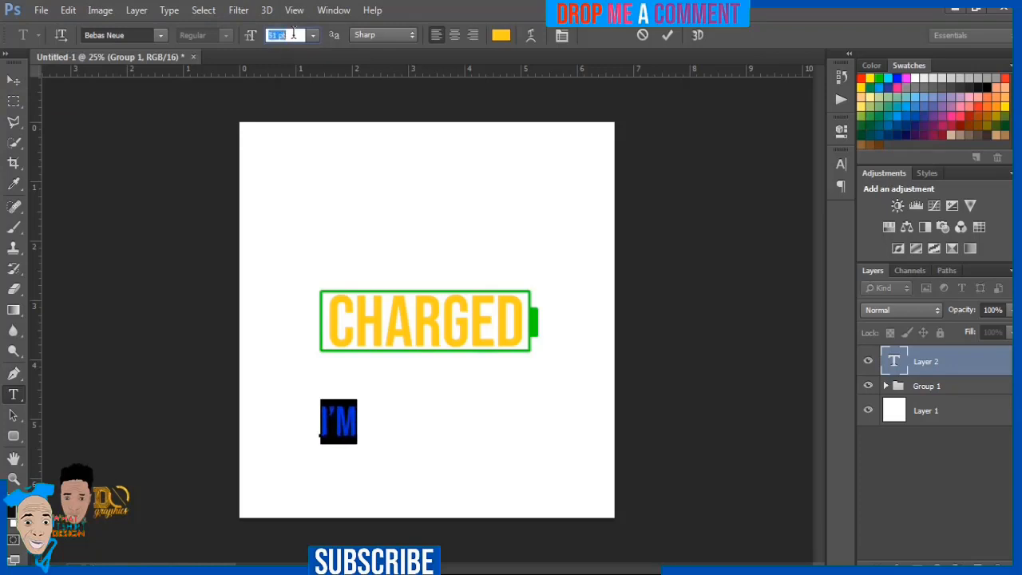
left_click(13, 80)
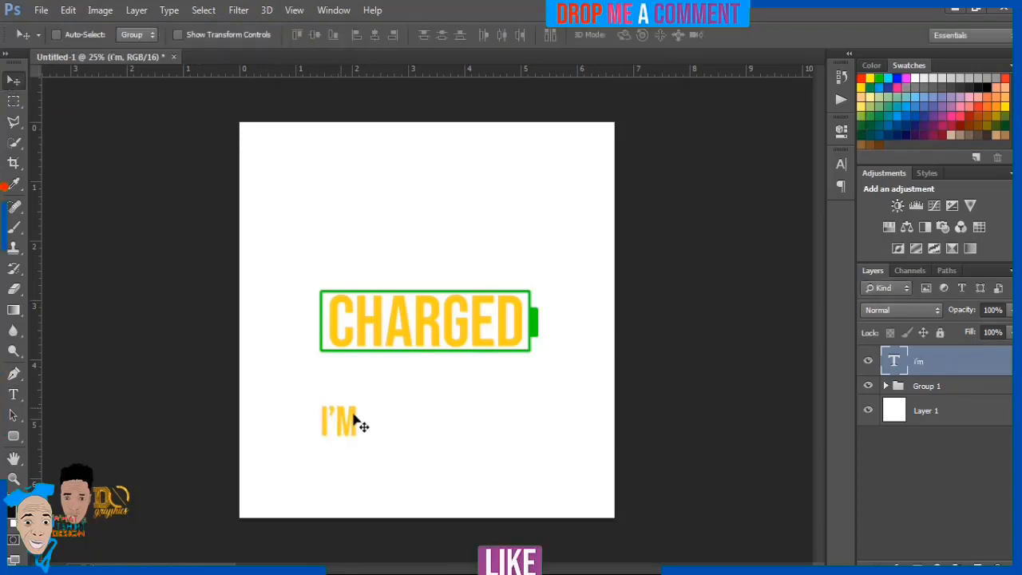
left_click_drag(351, 429, 348, 281)
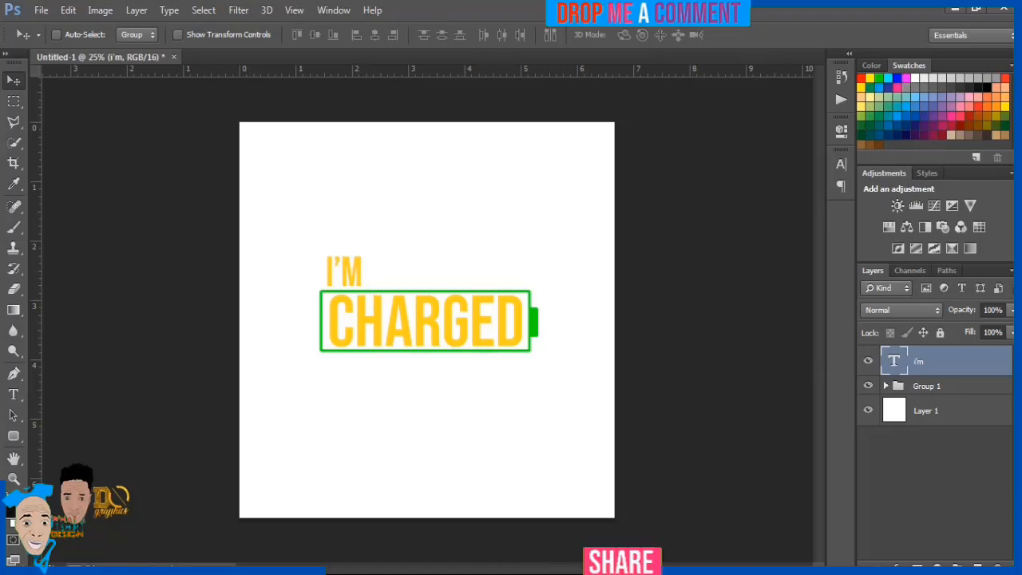
Step: Apply a black (000000) Color Overlay to the "I'M" text layer
double_click(990, 361)
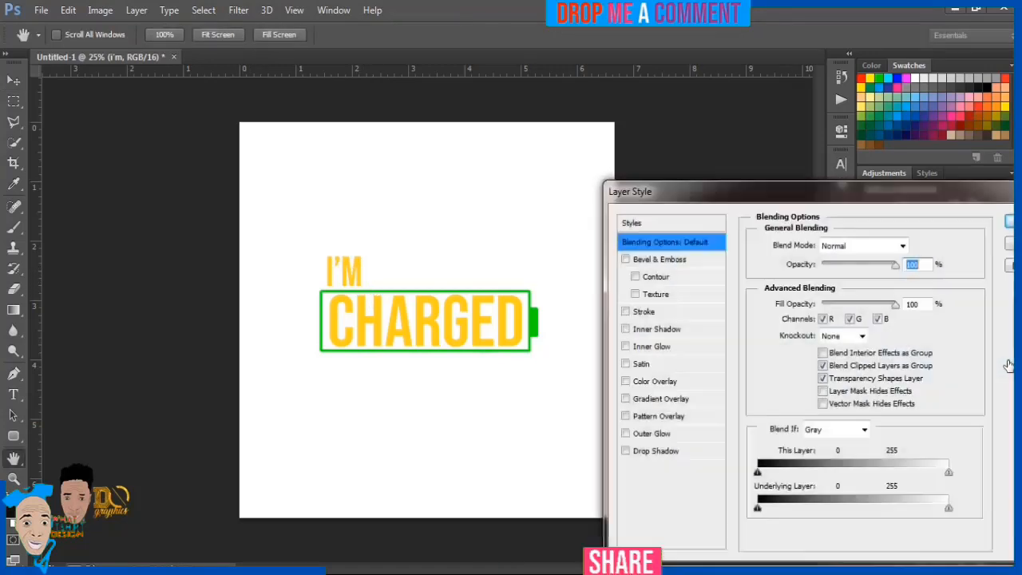
left_click(669, 383)
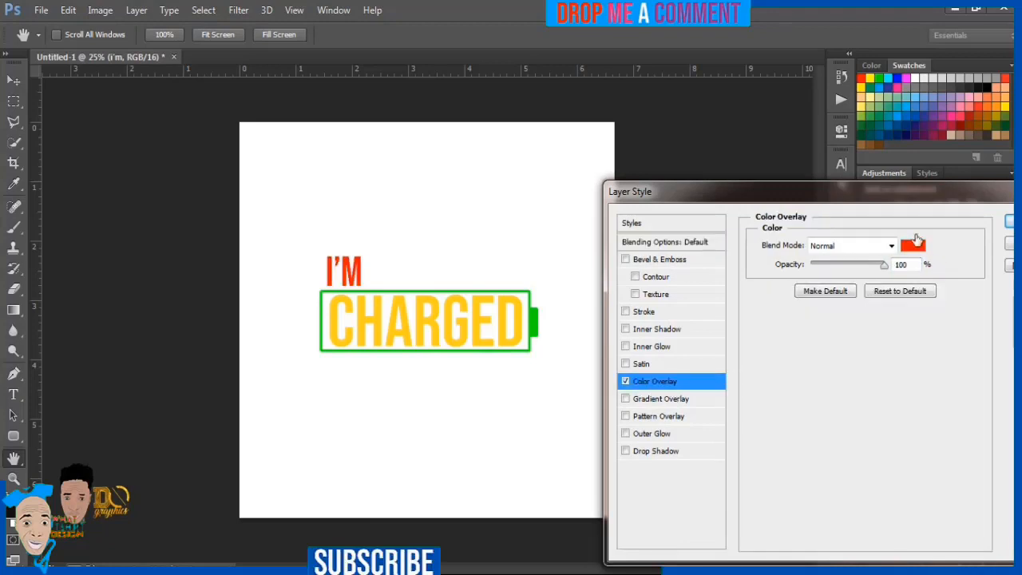
left_click(912, 248)
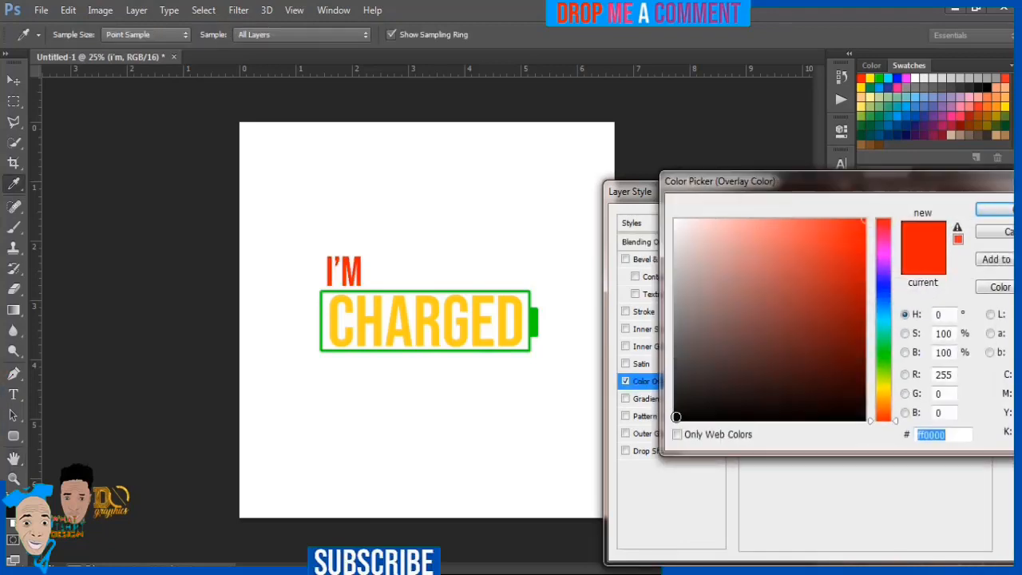
left_click(676, 420)
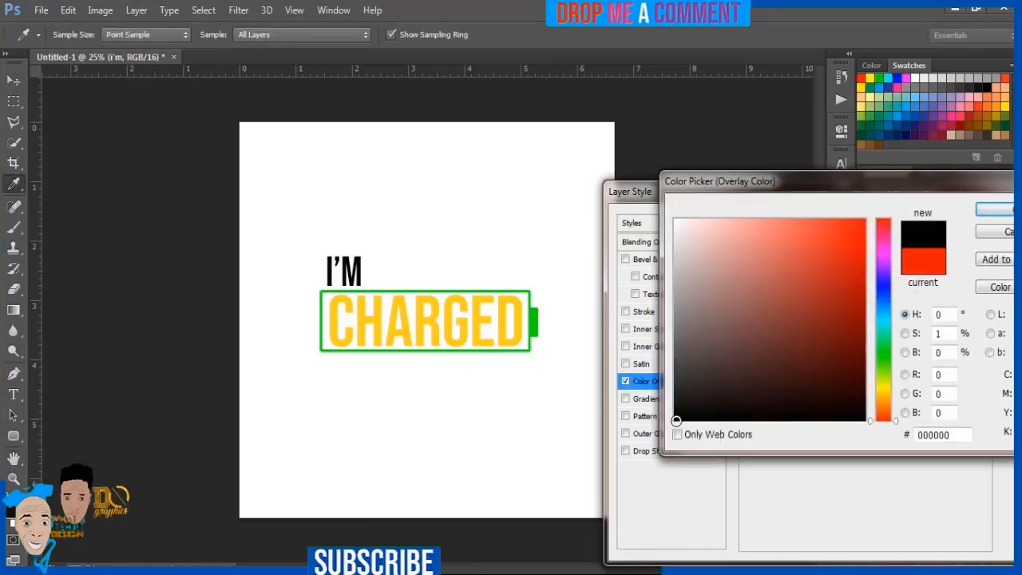
left_click(999, 212)
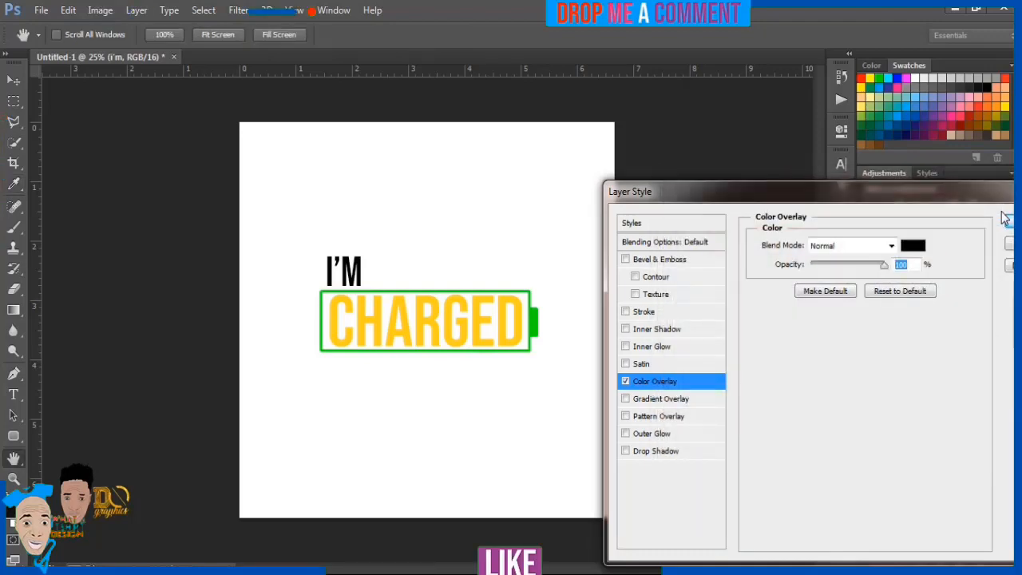
left_click(1007, 220)
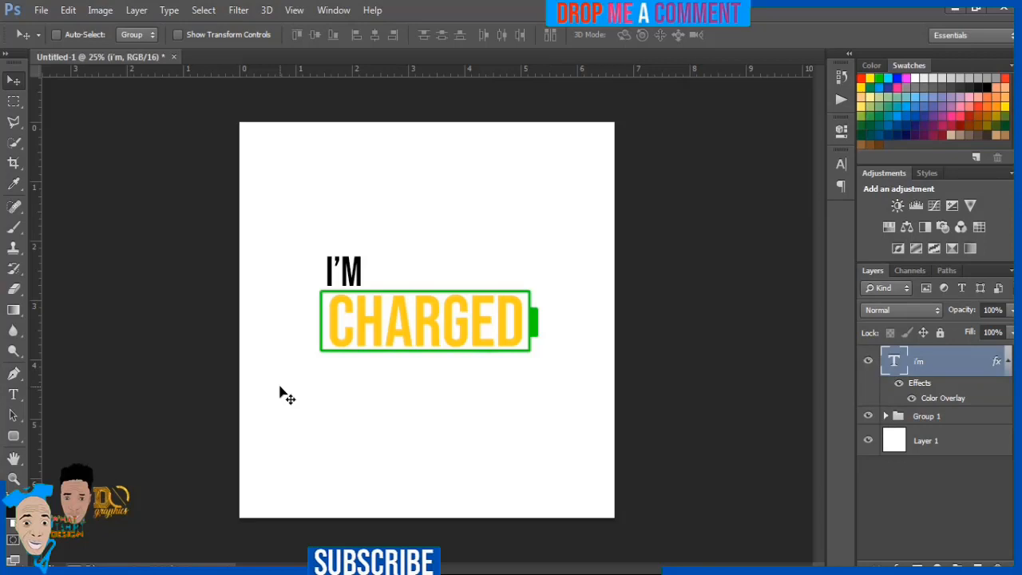
Step: Skew the "I'M" text vertically by about -30.5° so that its right side rises
key("ctrl+t")
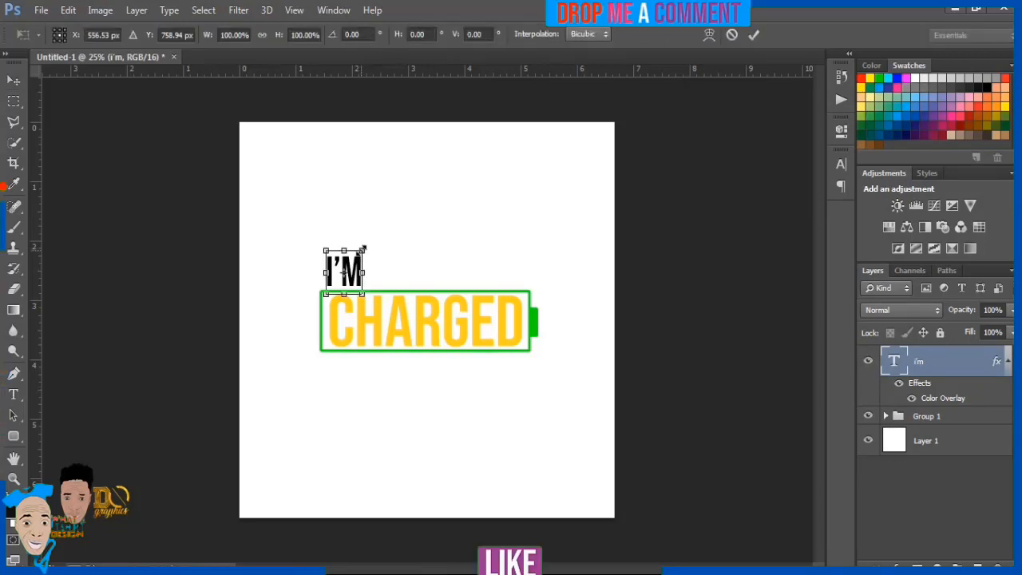
left_click_drag(363, 249, 368, 225)
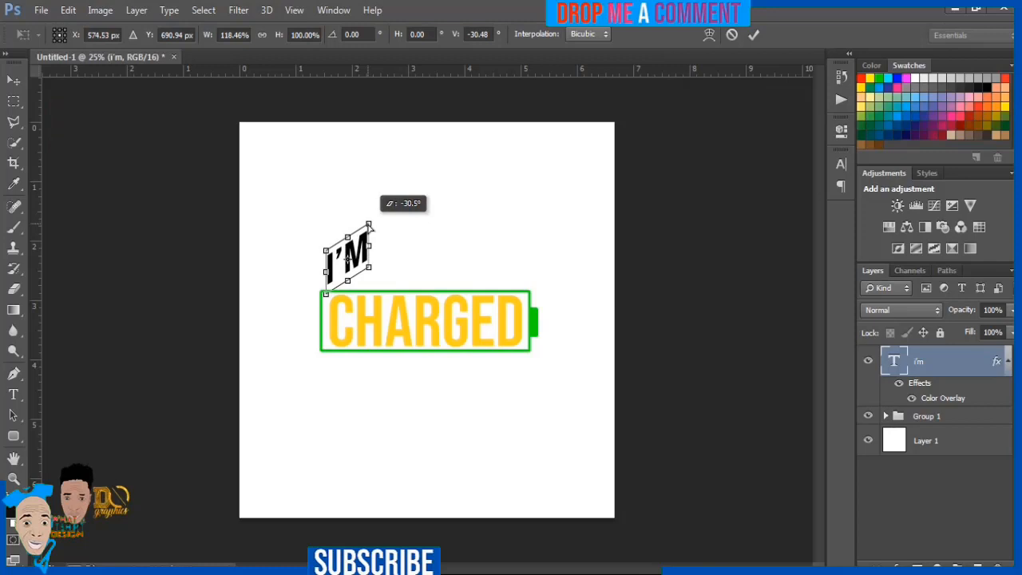
left_click_drag(369, 225, 369, 227)
key("Return")
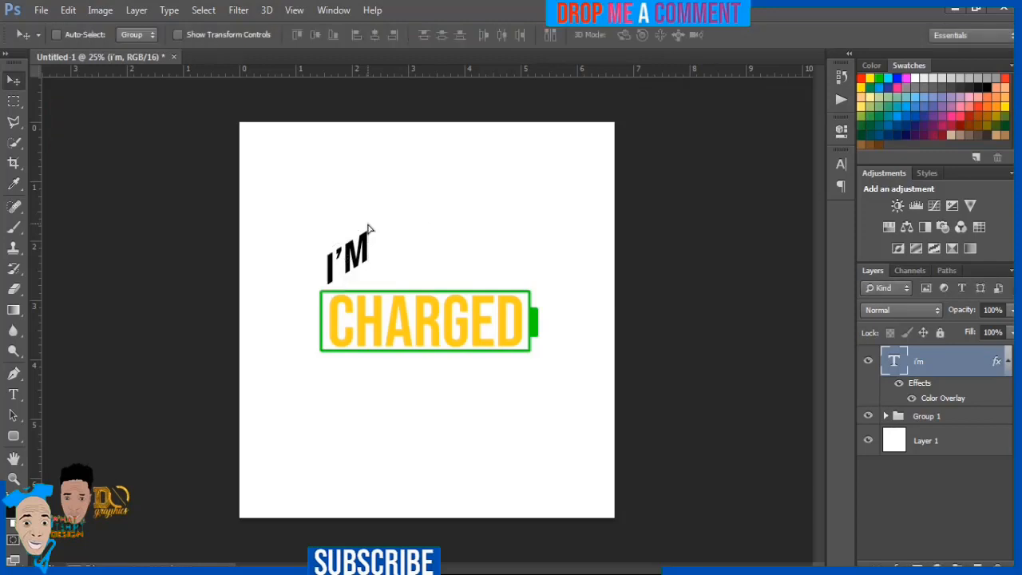
Step: Rotate the skewed "I'M" text clockwise until it leans like italics along the battery's top edge
key("ctrl+t")
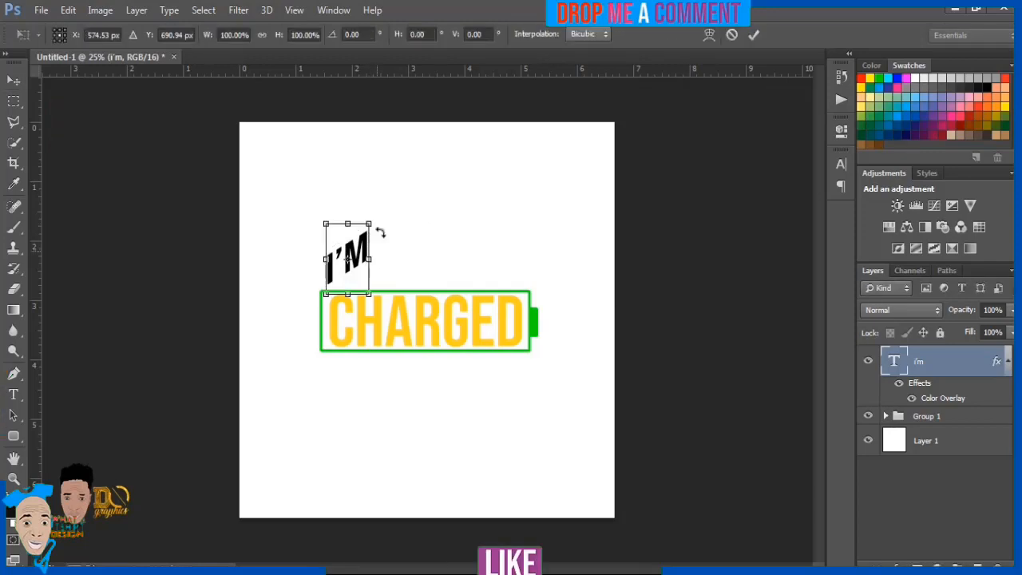
left_click_drag(381, 217, 370, 271)
key("Return")
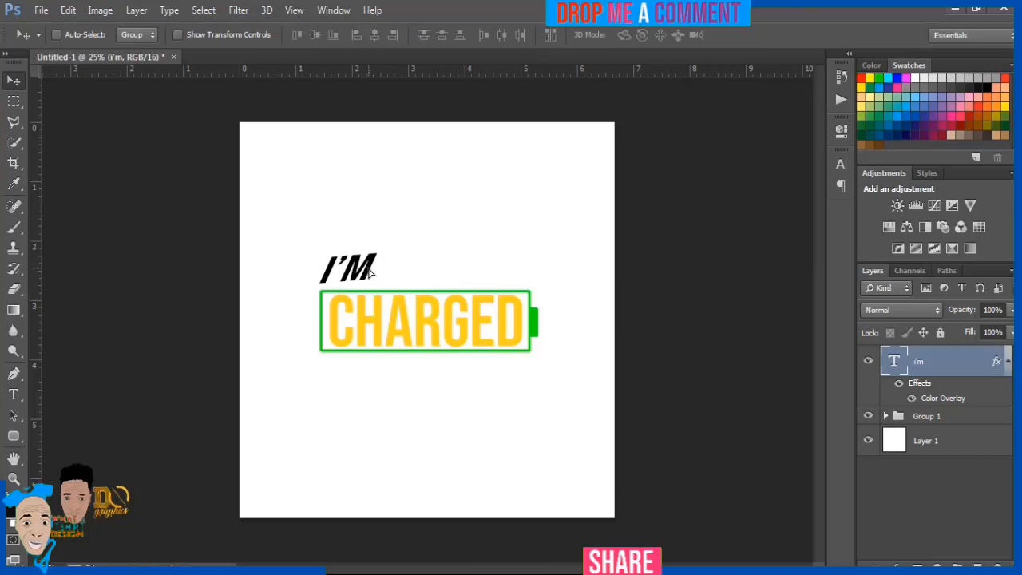
Step: Rotate "I'M" a further 2.11° clockwise and nudge it down and right to about X 591.5 px, Y 775 px, against the outline
key("ctrl+t")
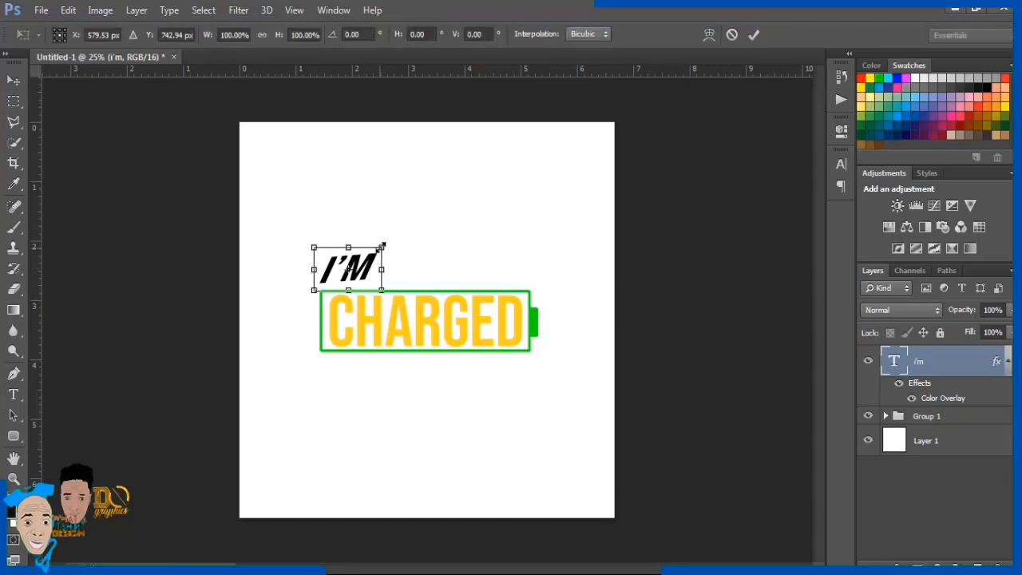
left_click_drag(394, 240, 394, 242)
key("Down")
key("Down")
key("Down")
key("Down")
key("Down")
key("Down")
key("Down")
key("Down")
key("Down")
key("Down")
key("Down")
key("Down")
key("Down")
key("Down")
key("Down")
key("Down")
key("Down")
key("Down")
key("Down")
key("Down")
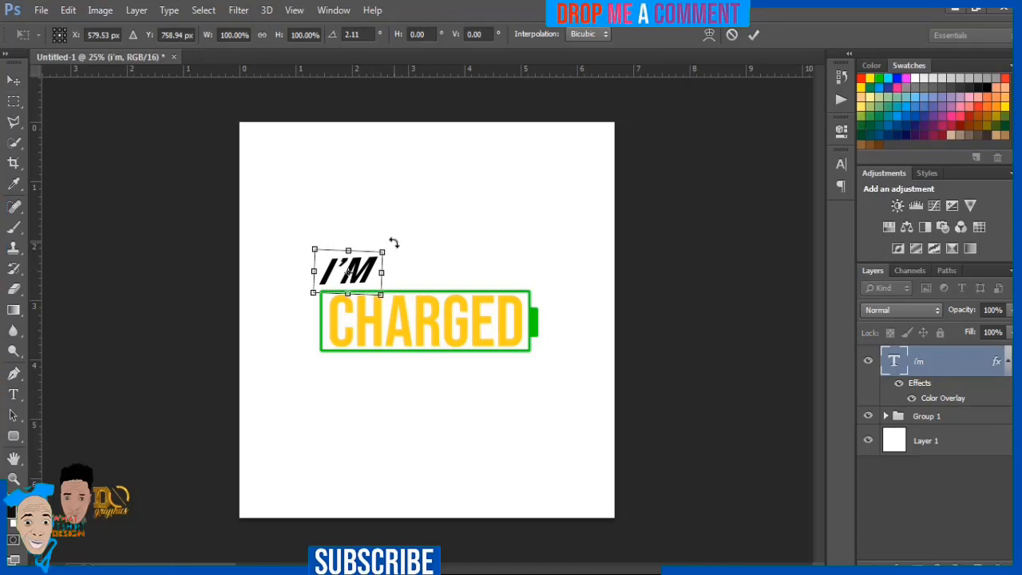
key("Right")
key("Right")
key("Right")
key("Right")
key("Right")
key("Right")
key("Right")
key("Right")
key("Right")
key("Right")
key("Right")
key("Right")
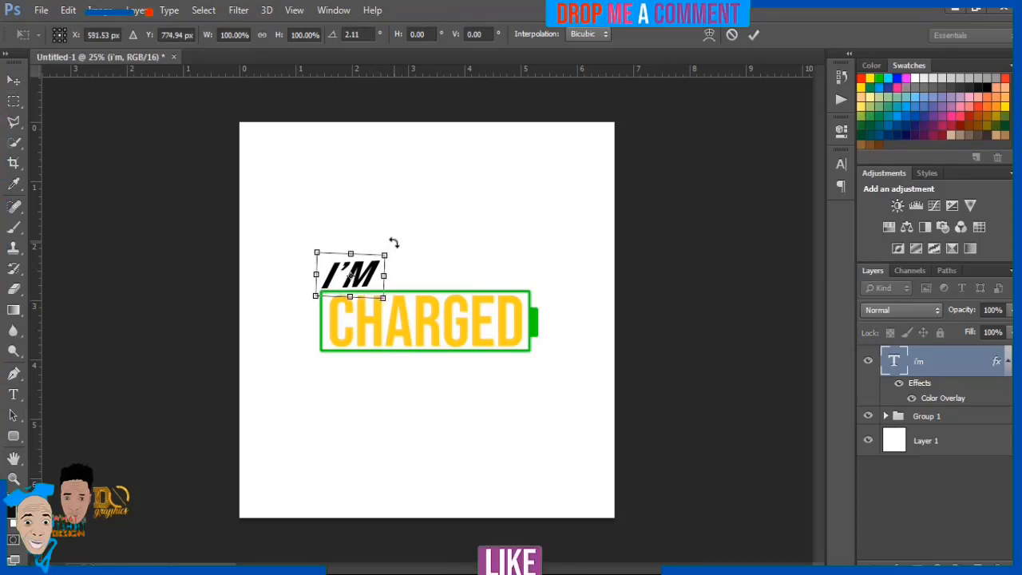
key("Return")
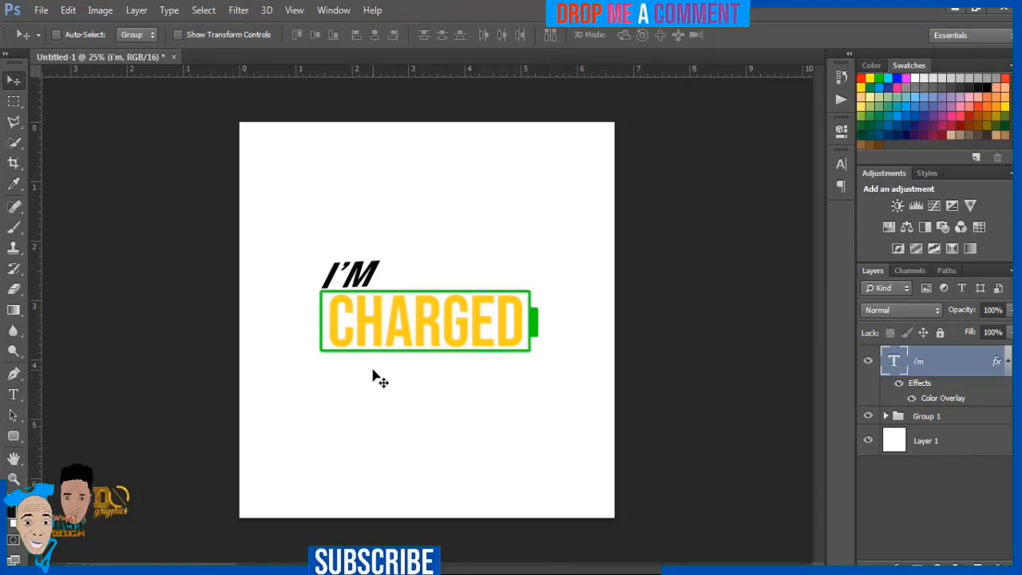
Step: Add the text "UP FOR TODAY" in 51 pt Bebas Neue below the battery outline
left_click(13, 396)
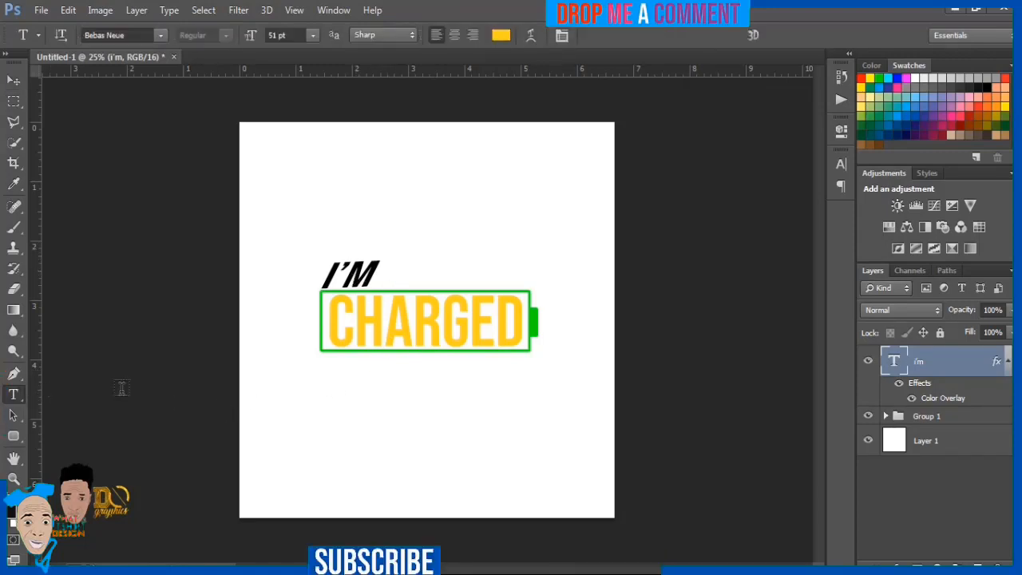
left_click(290, 415)
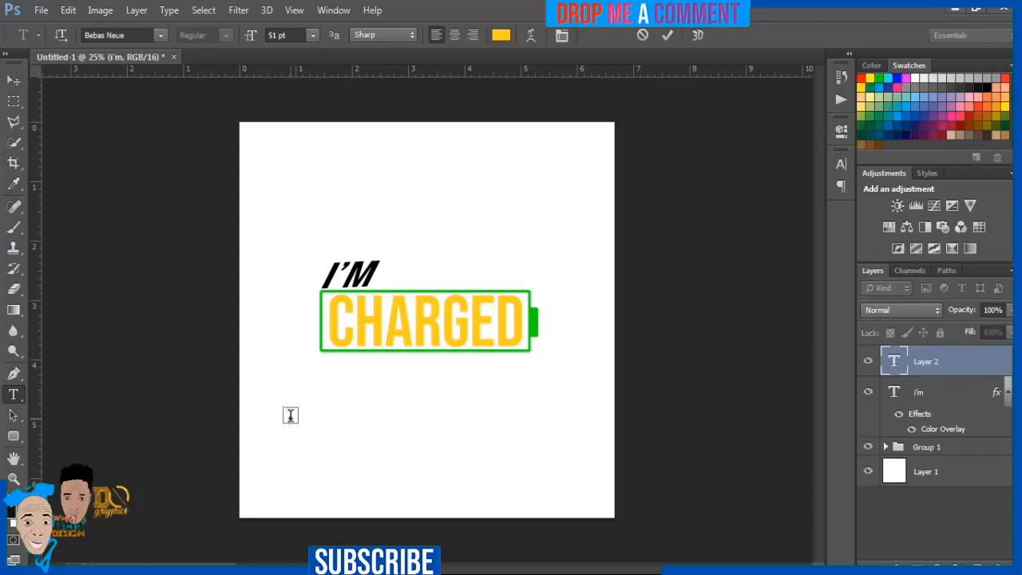
type("UP")
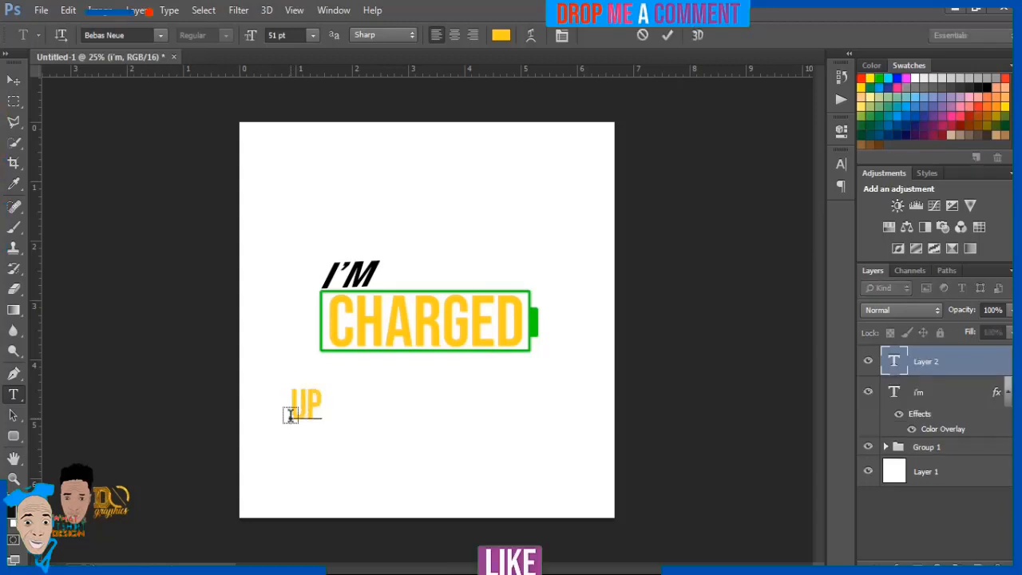
type(" FOR")
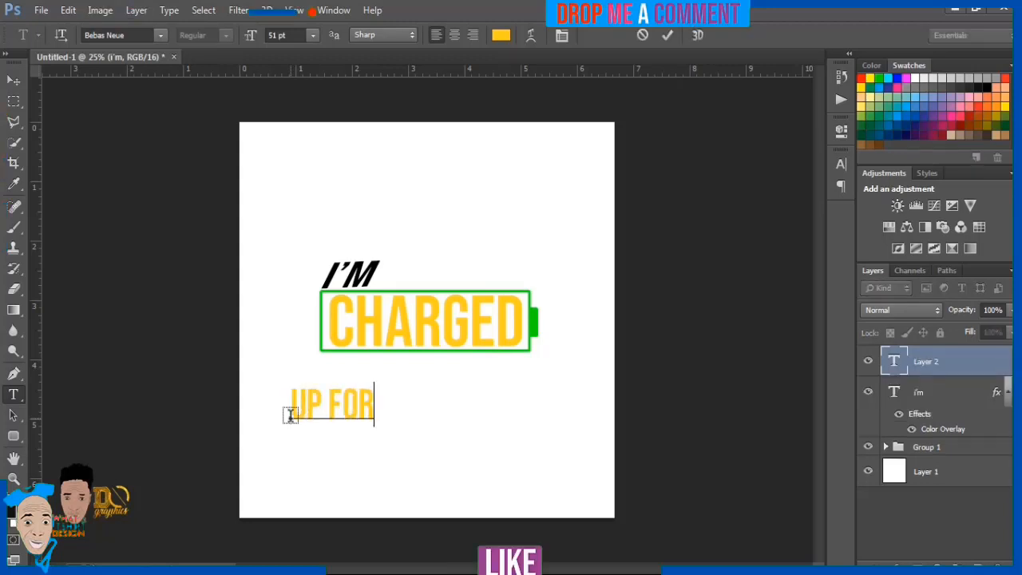
type(" TOD")
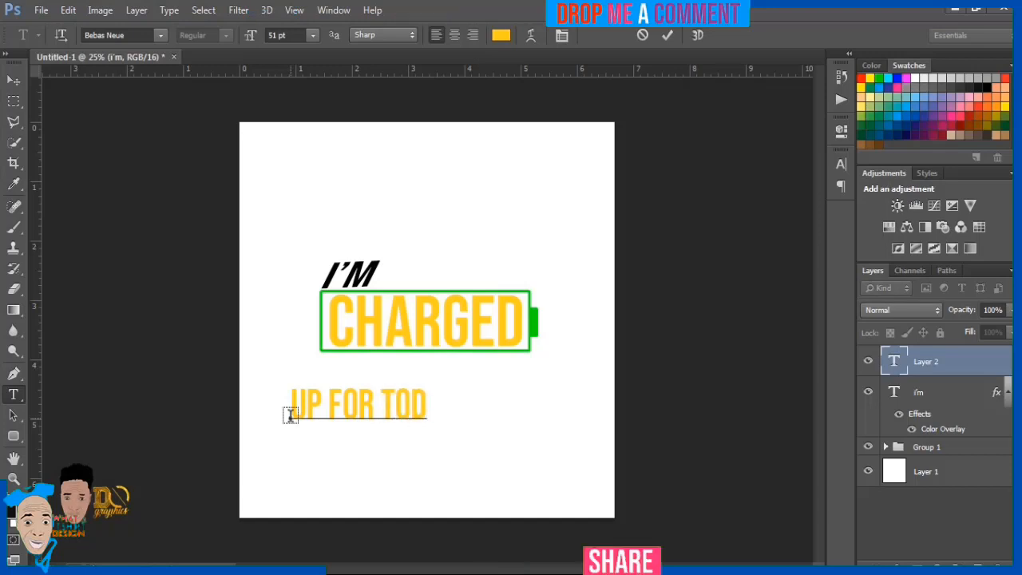
type("AY")
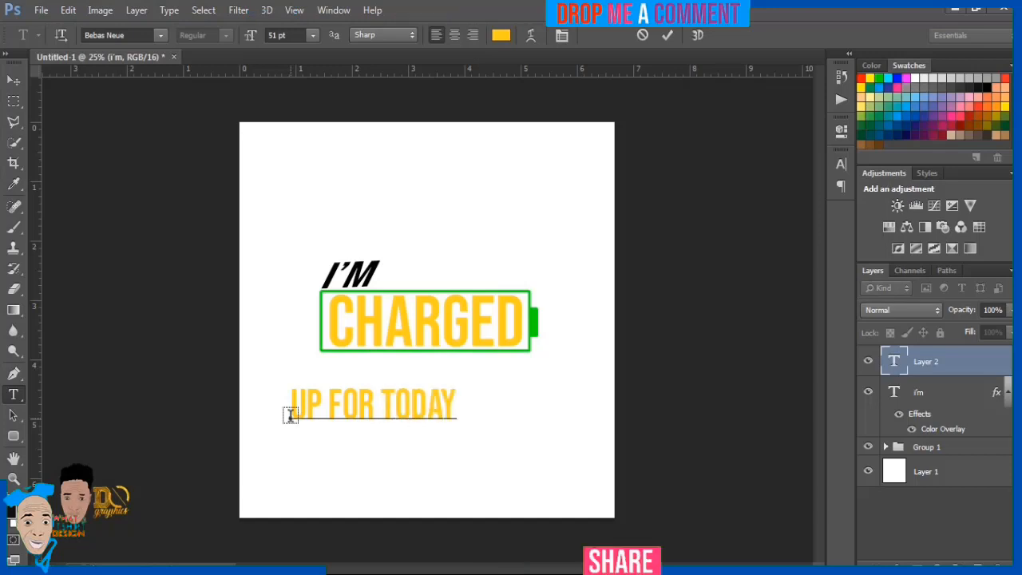
Step: Move "UP FOR TODAY" up and right beneath the battery outline, leaving a small gap below its bottom edge
left_click(14, 82)
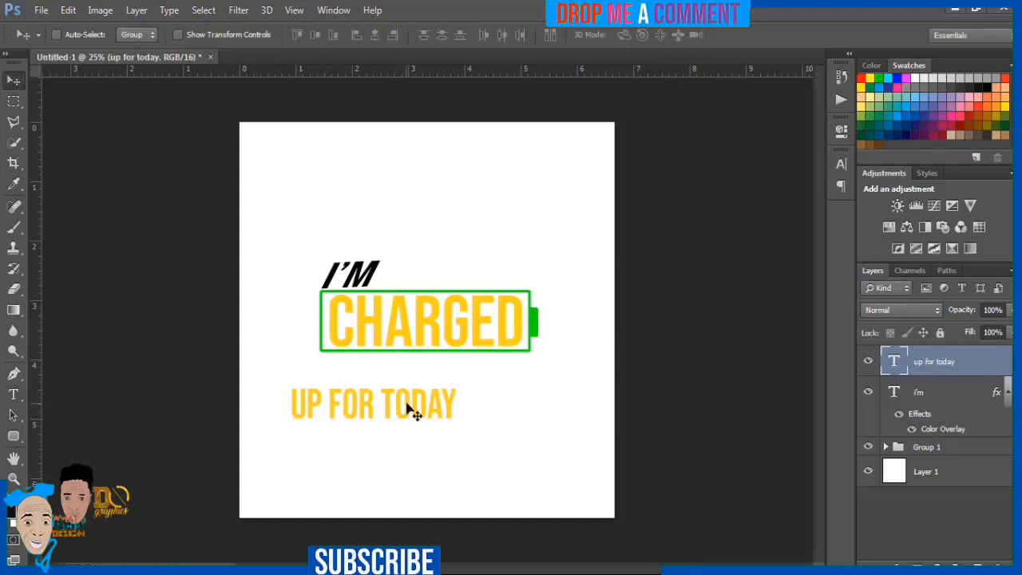
left_click_drag(423, 397, 457, 372)
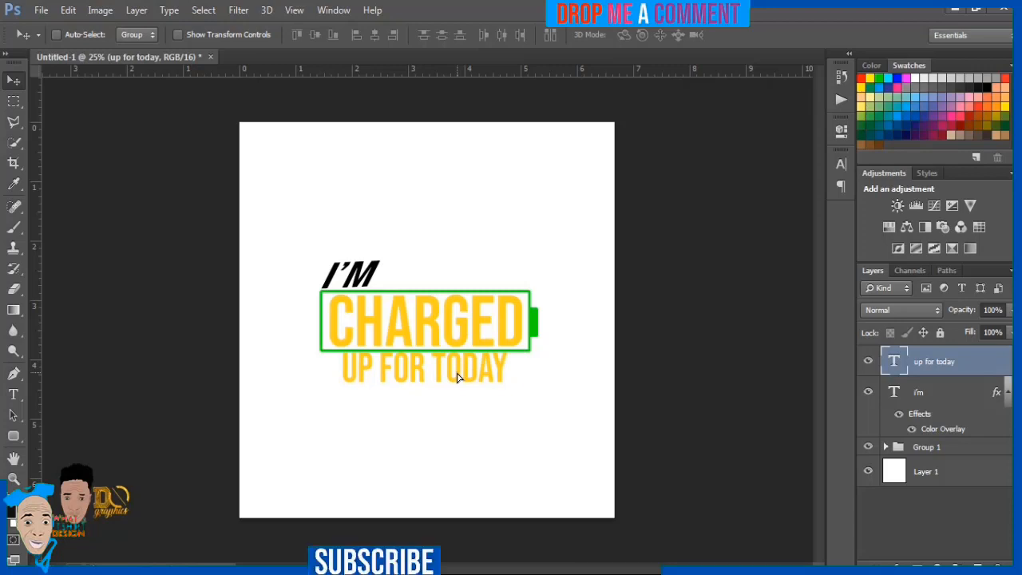
key("shift+Down")
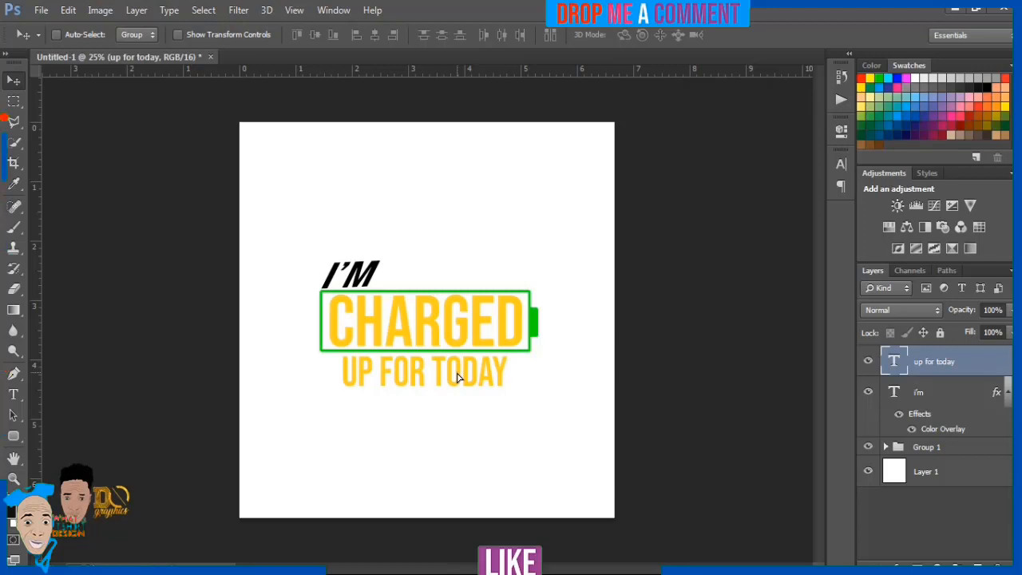
Step: Skew the "UP FOR TODAY" text horizontally by about 36.5° by shifting its bottom edge to the right
key("ctrl+t")
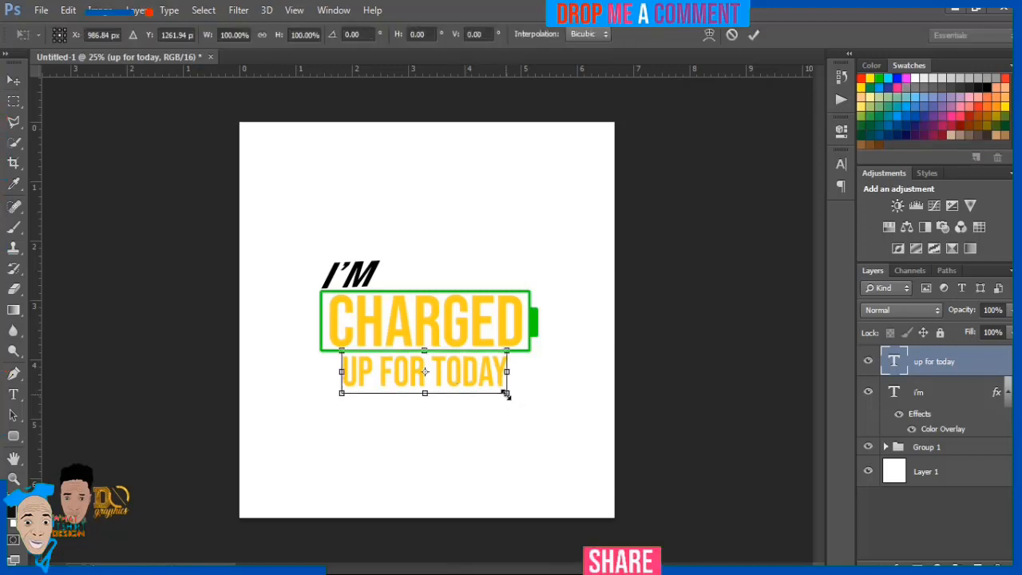
left_click_drag(509, 401, 537, 397)
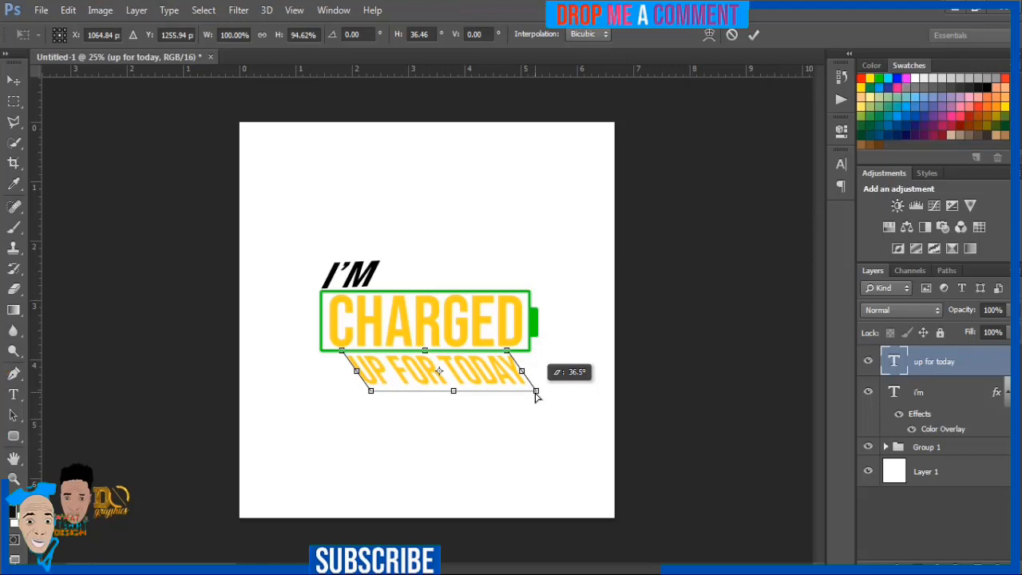
key("Return")
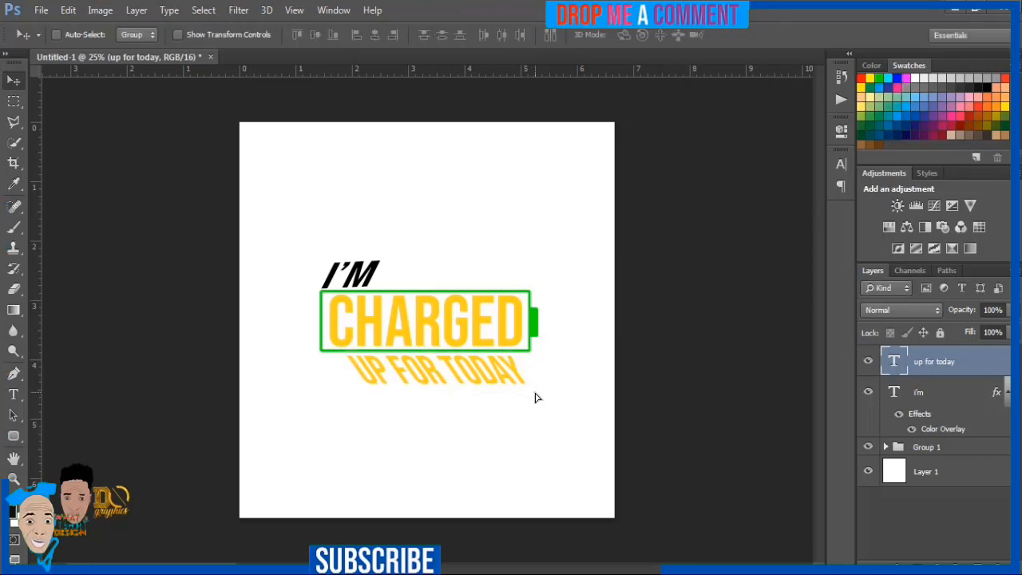
Step: Nudge "UP FOR TODAY" up and right, and back down slightly, until its end reaches the battery outline's right edge
key("Up")
key("Up")
key("Up")
key("Up")
key("Up")
key("Up")
key("Up")
key("Up")
key("Up")
key("Up")
key("Up")
key("Up")
key("Right")
key("Right")
key("Right")
key("Right")
key("Right")
key("Right")
key("Right")
key("Right")
key("Right")
key("Right")
key("Right")
key("Right")
key("Right")
key("Right")
key("Right")
key("Right")
key("Right")
key("Right")
key("Right")
key("Right")
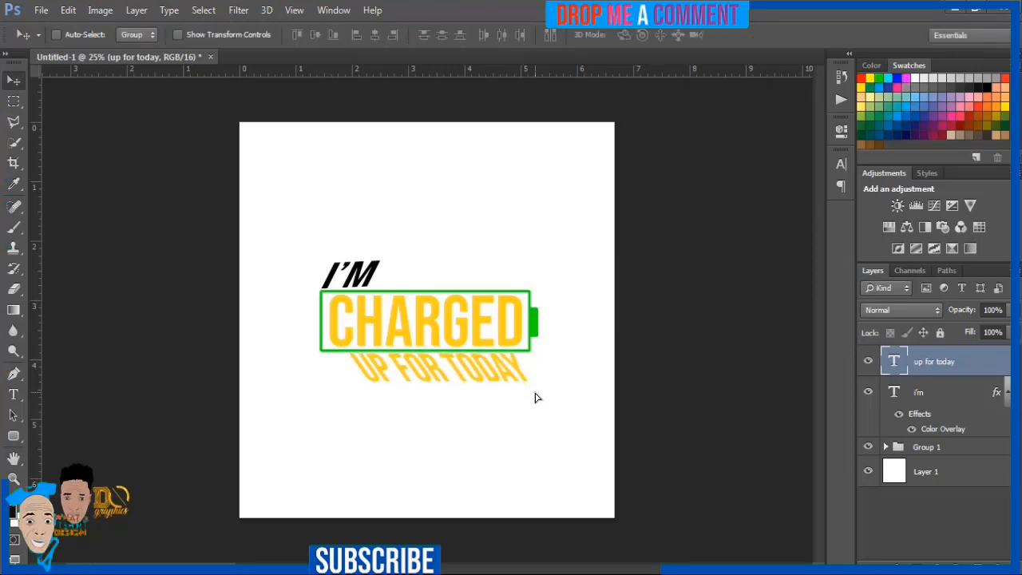
key("Right")
key("Right")
key("Right")
key("Right")
key("Right")
key("Right")
key("Right")
key("Right")
key("Right")
key("Right")
key("Right")
key("Right")
key("Right")
key("Right")
key("Right")
key("Right")
key("Down")
key("Down")
key("Down")
key("Down")
key("Down")
key("Down")
key("Down")
key("Down")
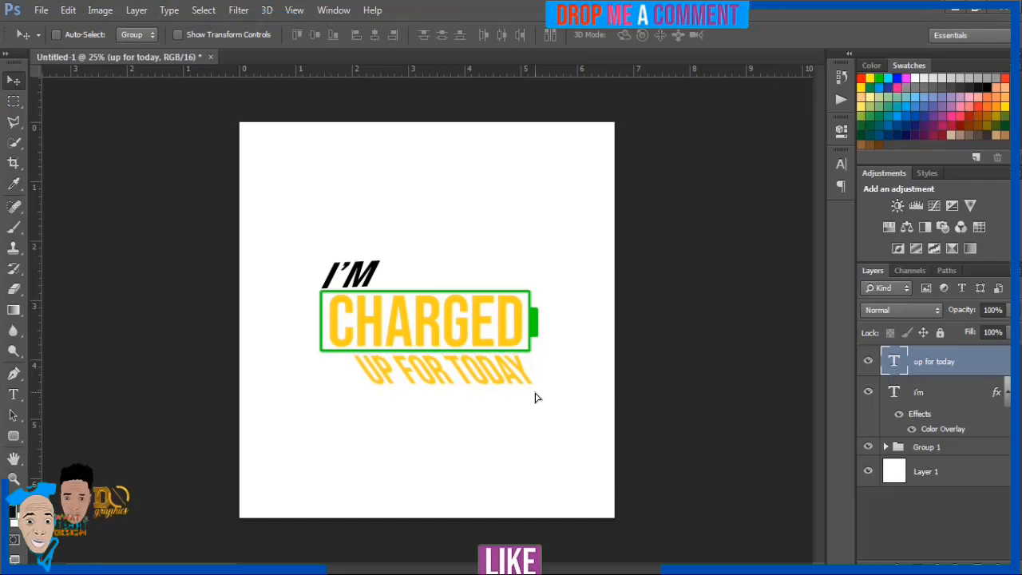
Step: Shift "UP FOR TODAY" left until its beginning lines up with the battery outline's left edge
key("shift+Left")
key("shift+Left")
key("shift+Left")
key("shift+Left")
key("shift+Left")
key("shift+Left")
key("shift+Left")
key("shift+Left")
key("shift+Left")
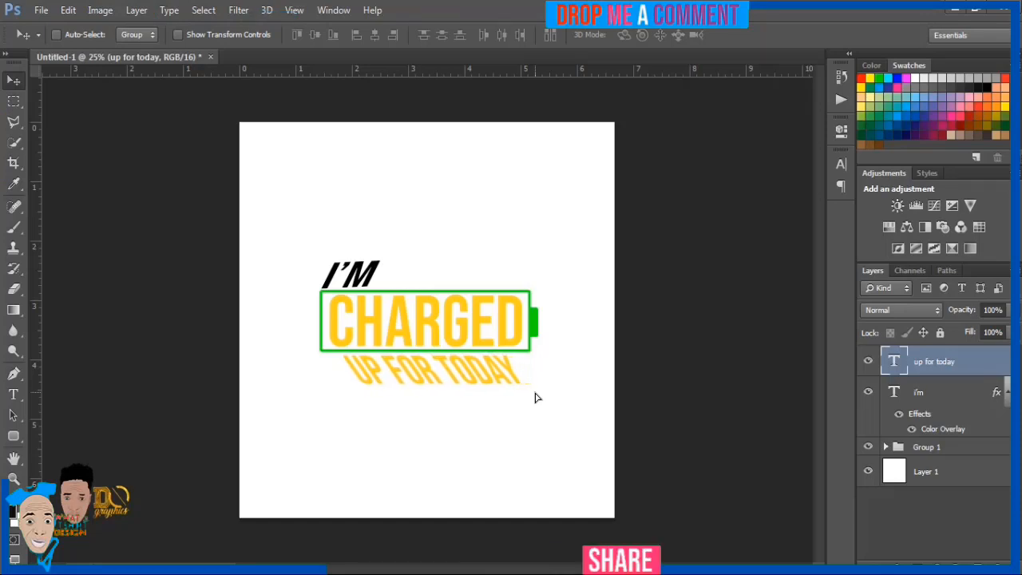
key("shift+Left")
key("shift+Left")
key("shift+Left")
key("shift+Left")
key("shift+Left")
key("shift+Left")
key("shift+Left")
key("shift+Left")
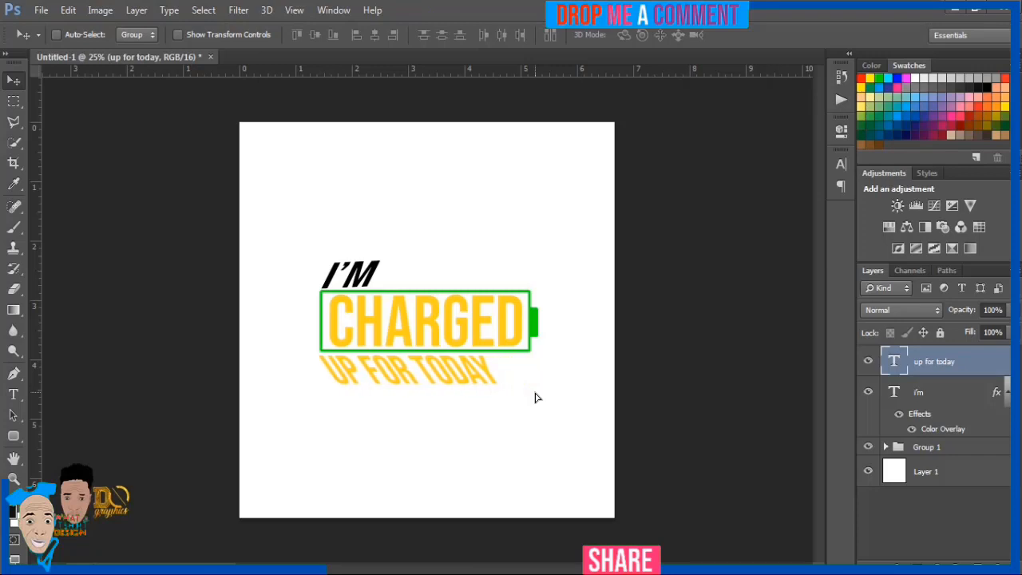
Step: Shift "UP FOR TODAY" back right so it sits roughly centred beneath the battery
key("shift+Right")
key("shift+Right")
key("shift+Right")
key("shift+Right")
key("shift+Right")
key("shift+Right")
key("shift+Right")
key("shift+Right")
key("shift+Right")
key("shift+Right")
key("shift+Right")
key("shift+Right")
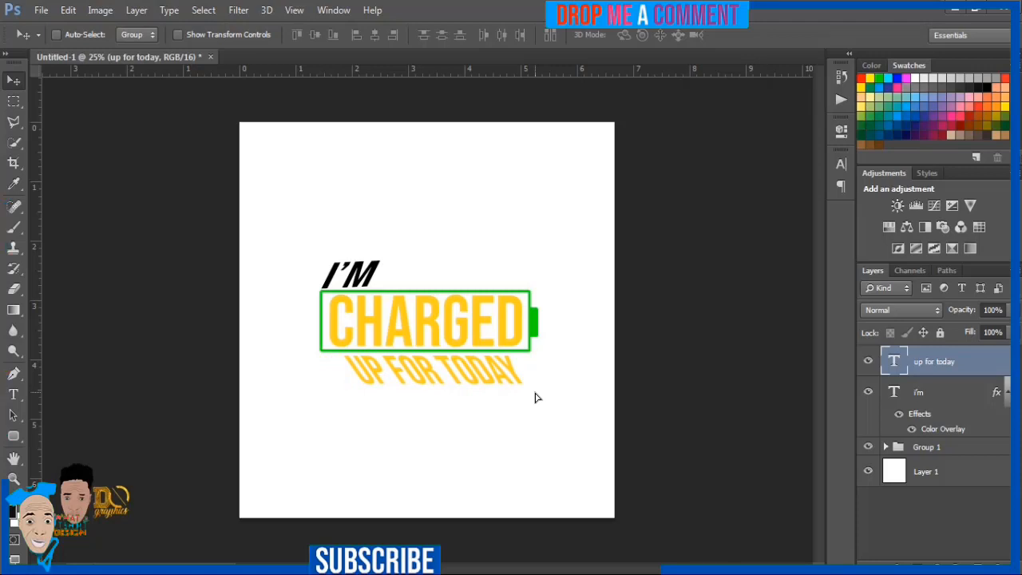
Step: Add a Color Overlay in green #17c617 to the "UP FOR TODAY" text, trying the battery green and near-black #020202 first
double_click(1004, 363)
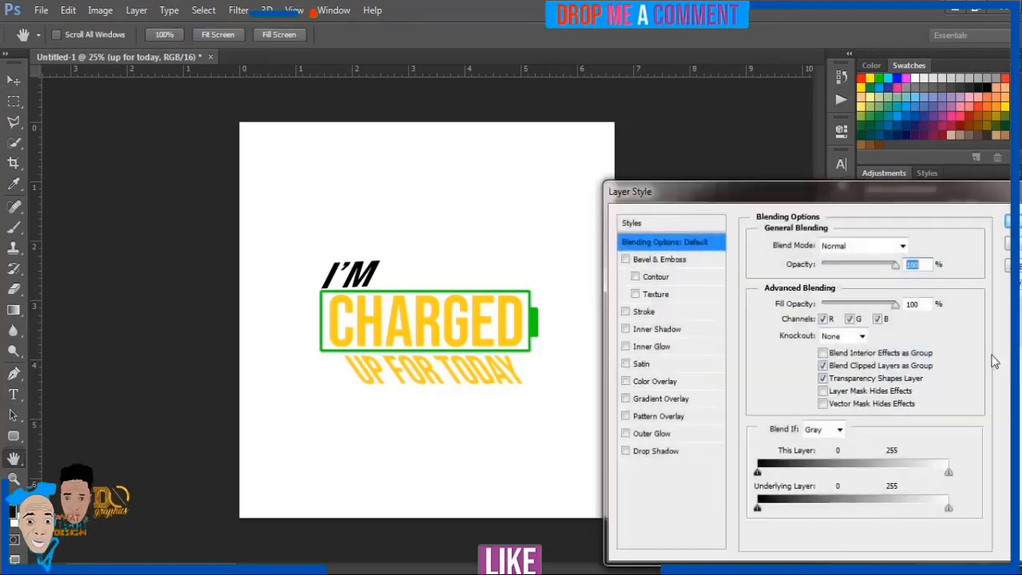
left_click(655, 381)
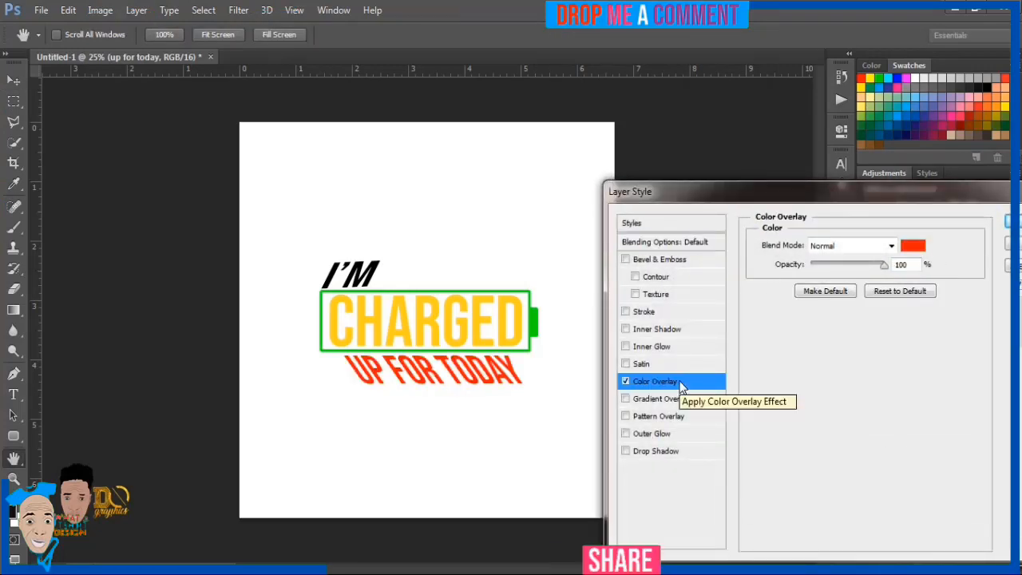
left_click(914, 248)
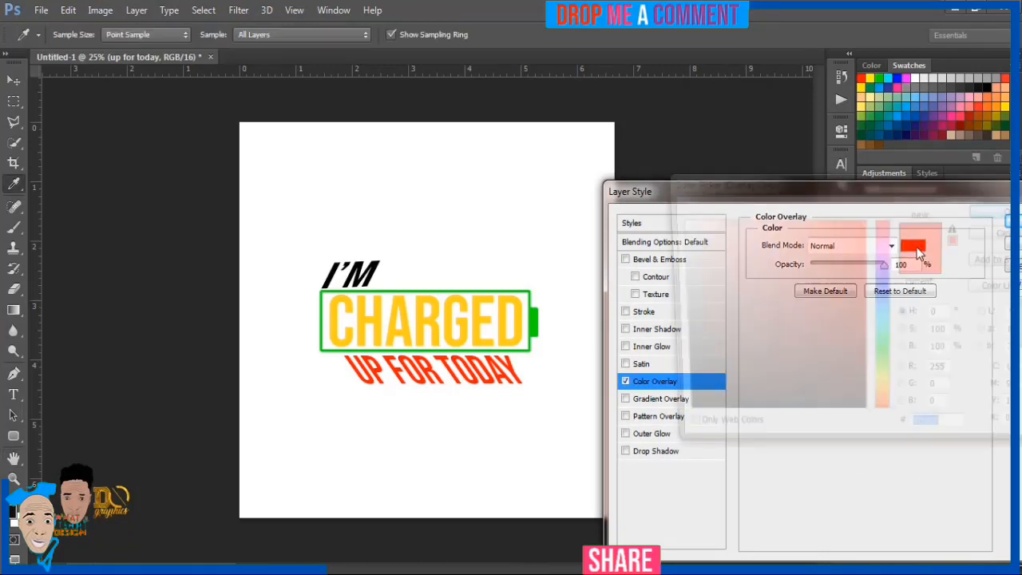
left_click(535, 320)
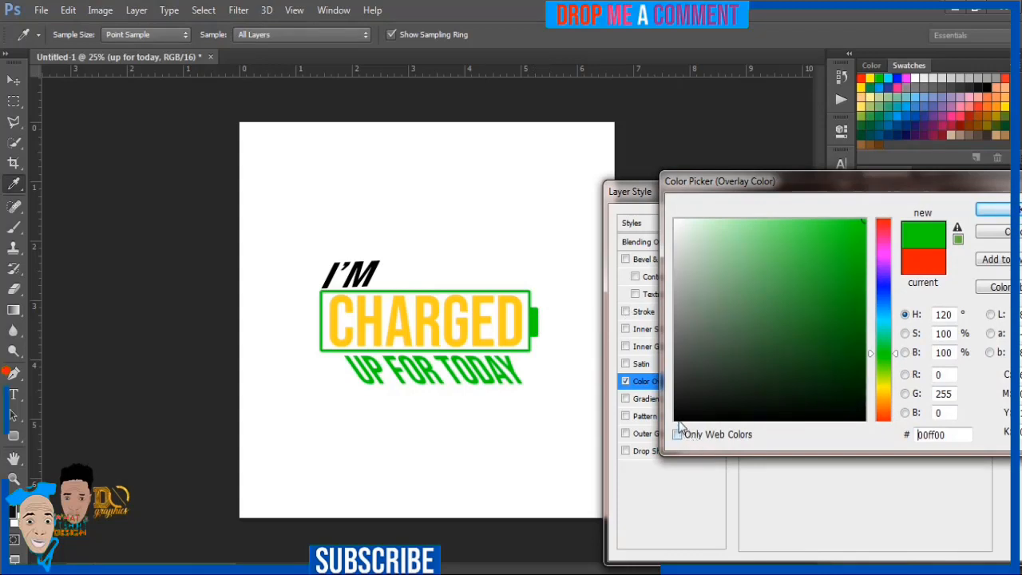
left_click(677, 418)
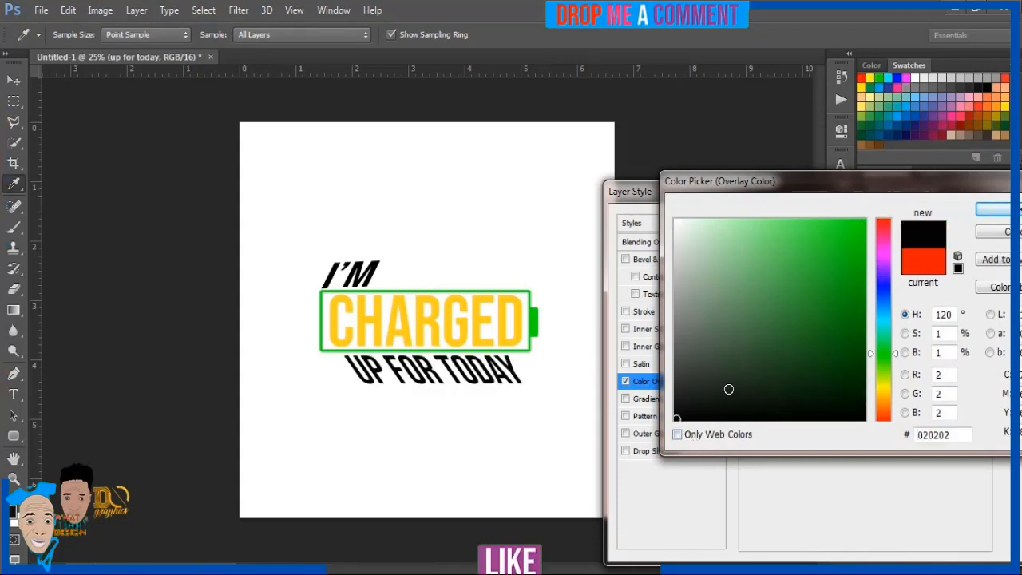
left_click(843, 264)
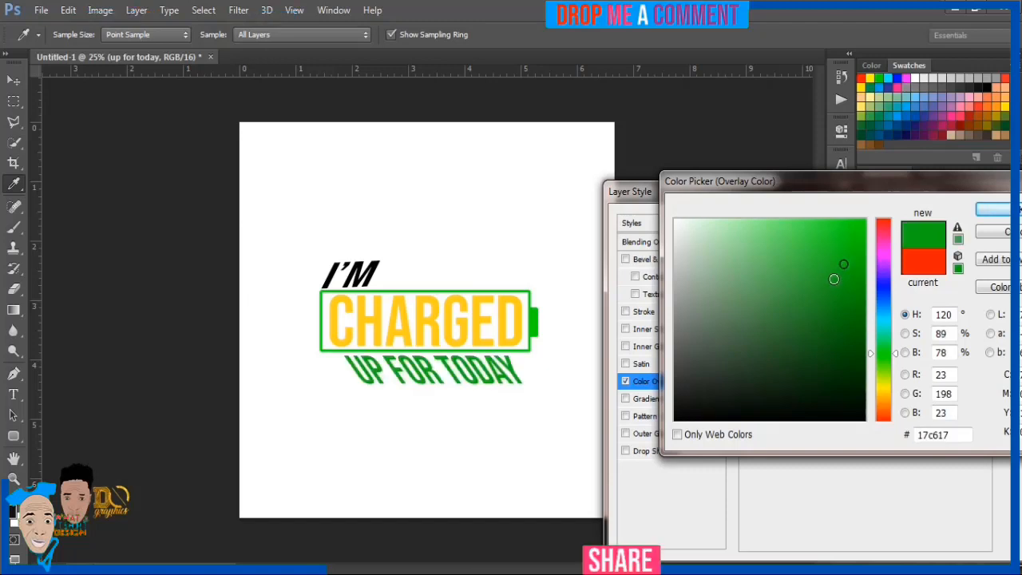
left_click(986, 211)
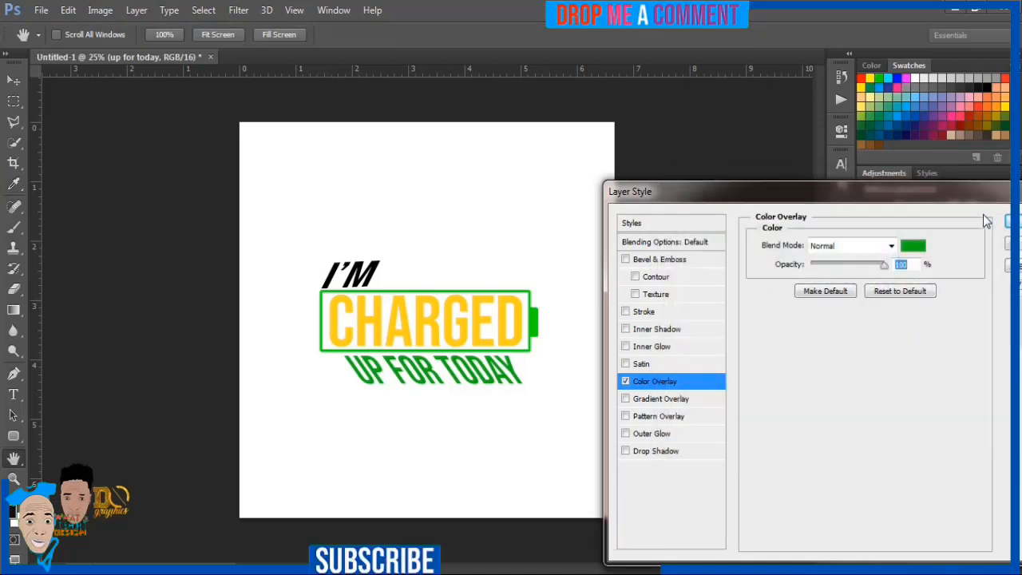
key("Return")
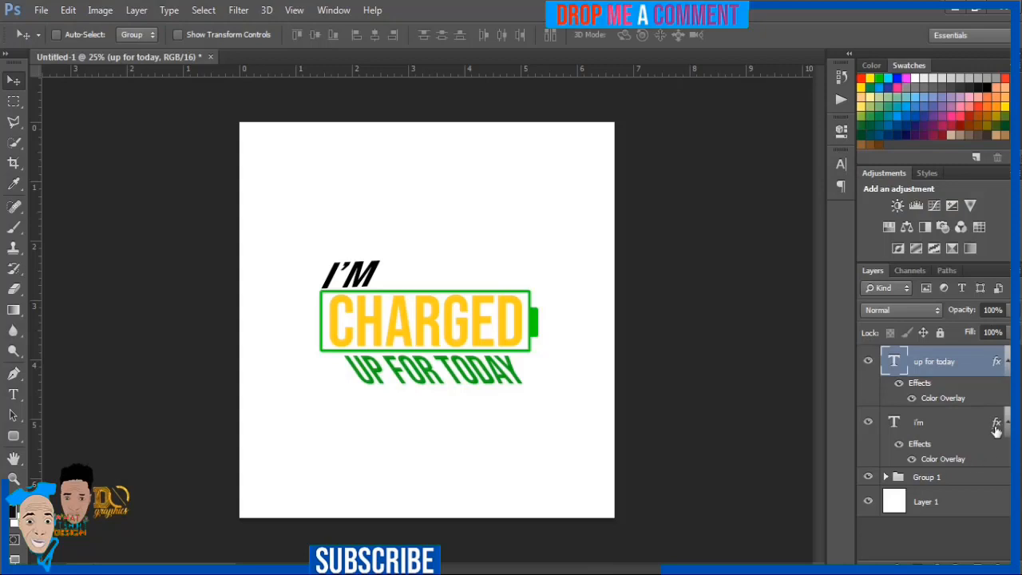
Step: Open the Color Overlay colour of the "I'M" text for editing
double_click(1002, 423)
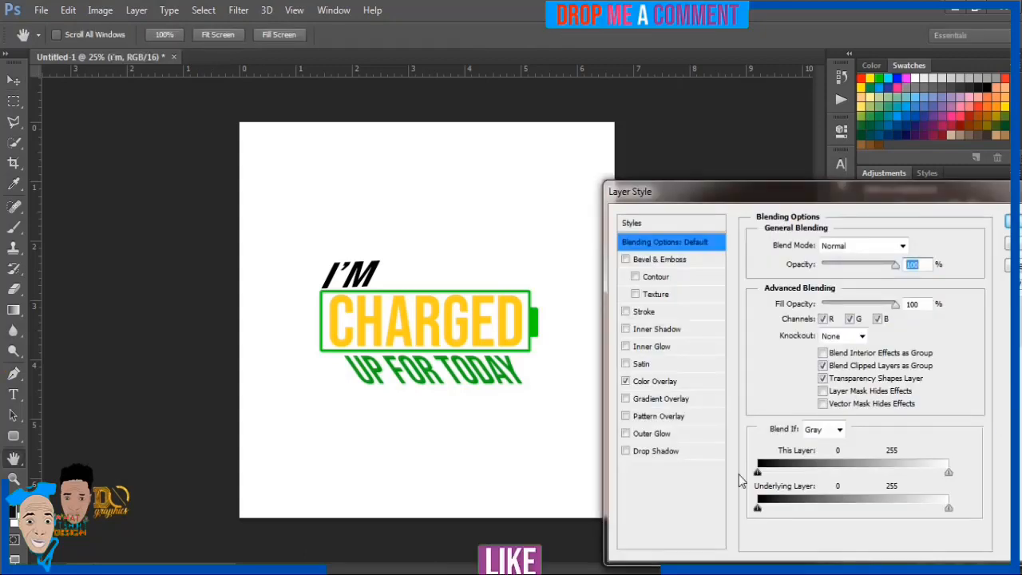
left_click(648, 384)
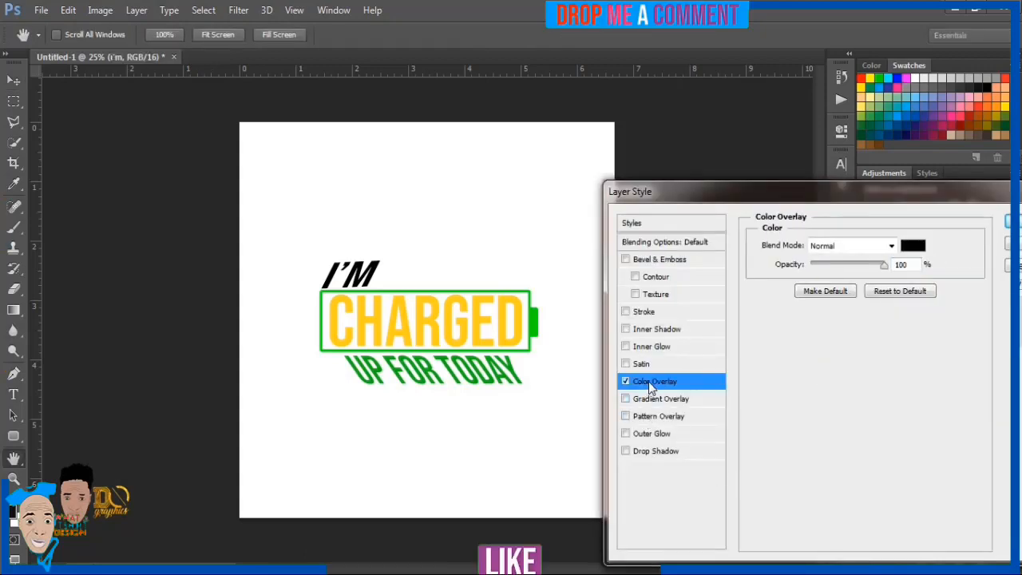
left_click(916, 249)
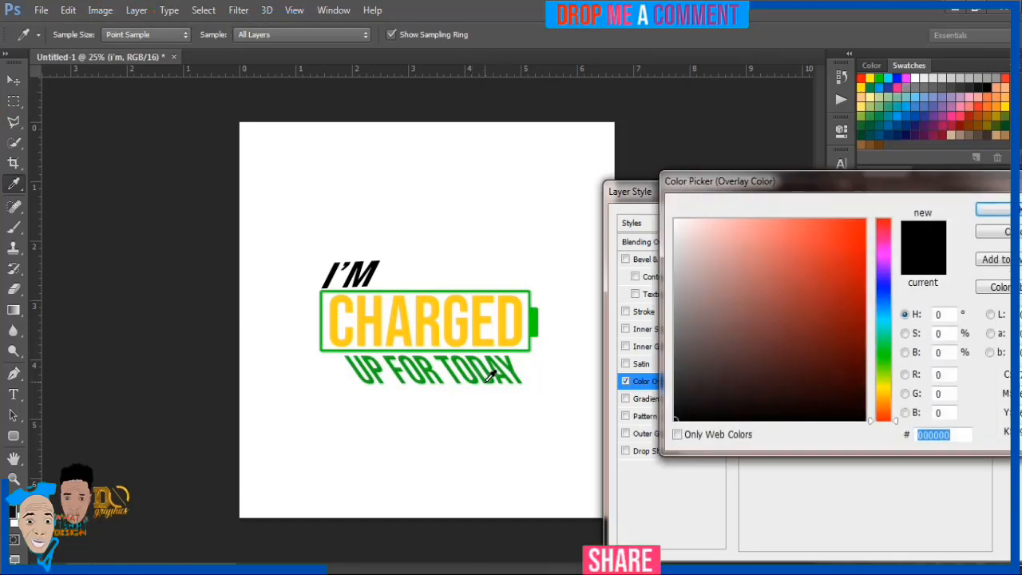
Step: Try the green of "UP FOR TODAY", darker green, teal #11b479 and the yellow of "CHARGED" as the "I'M" overlay colour
left_click(485, 381)
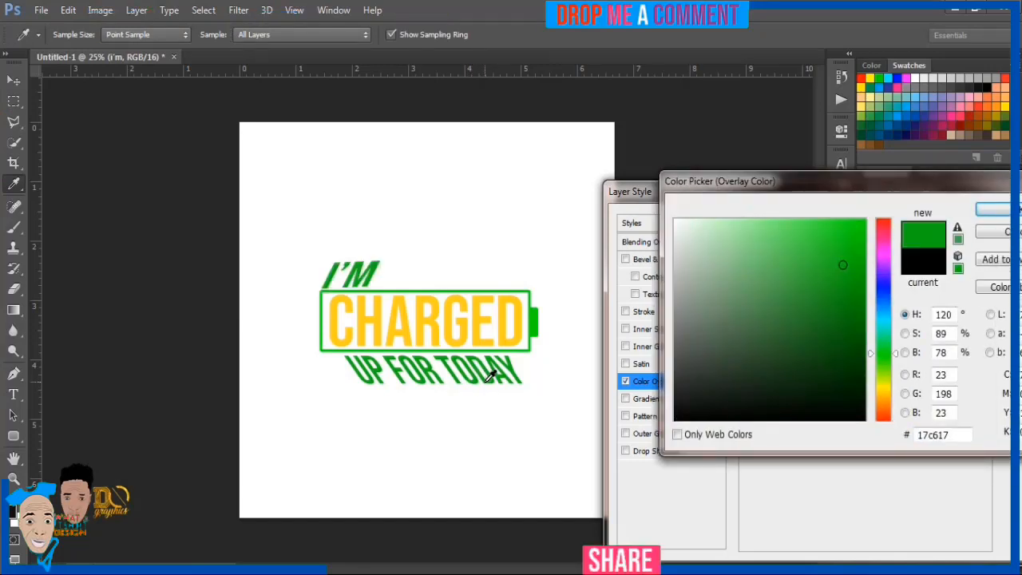
left_click(488, 379)
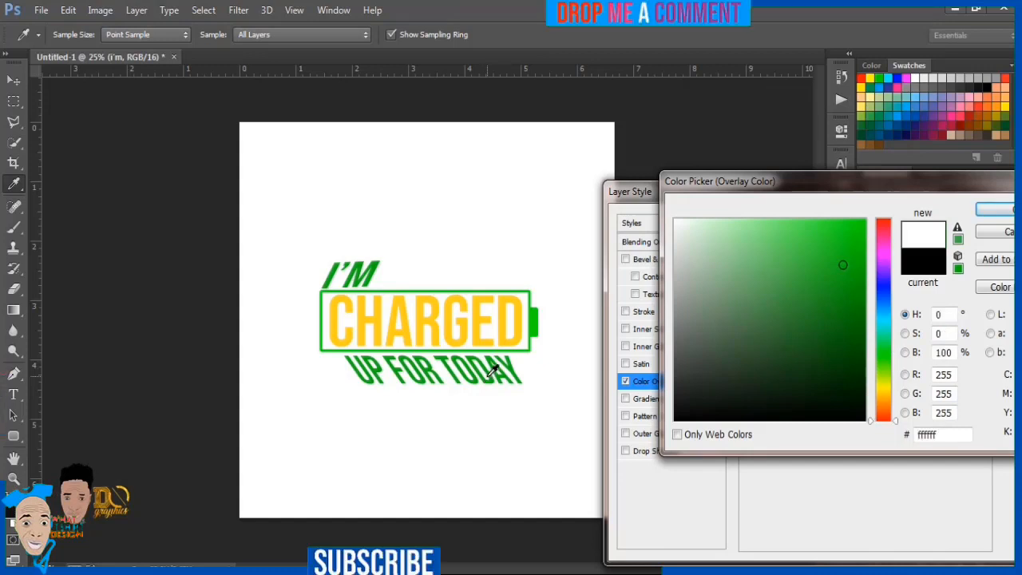
left_click(492, 367)
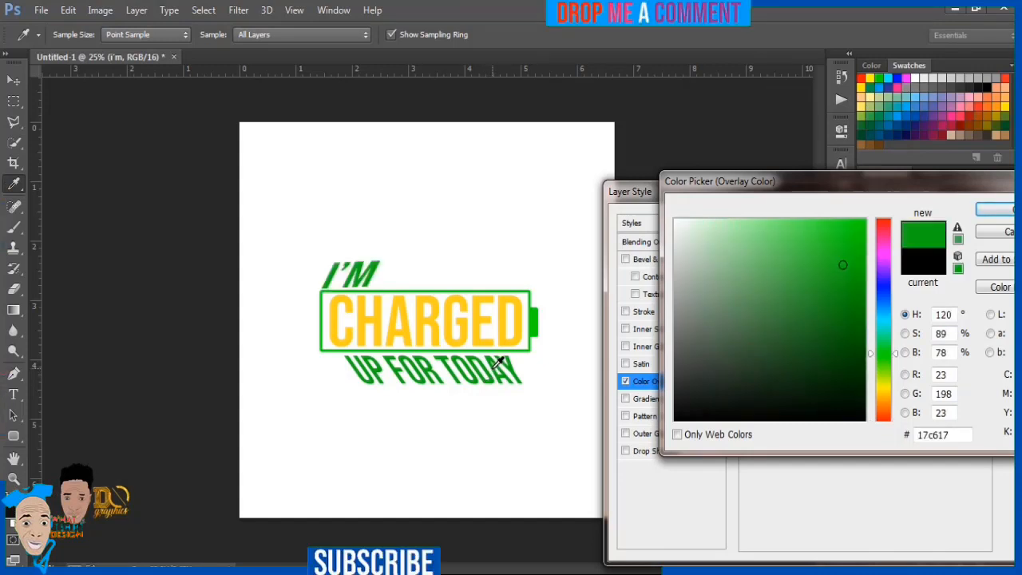
left_click(805, 327)
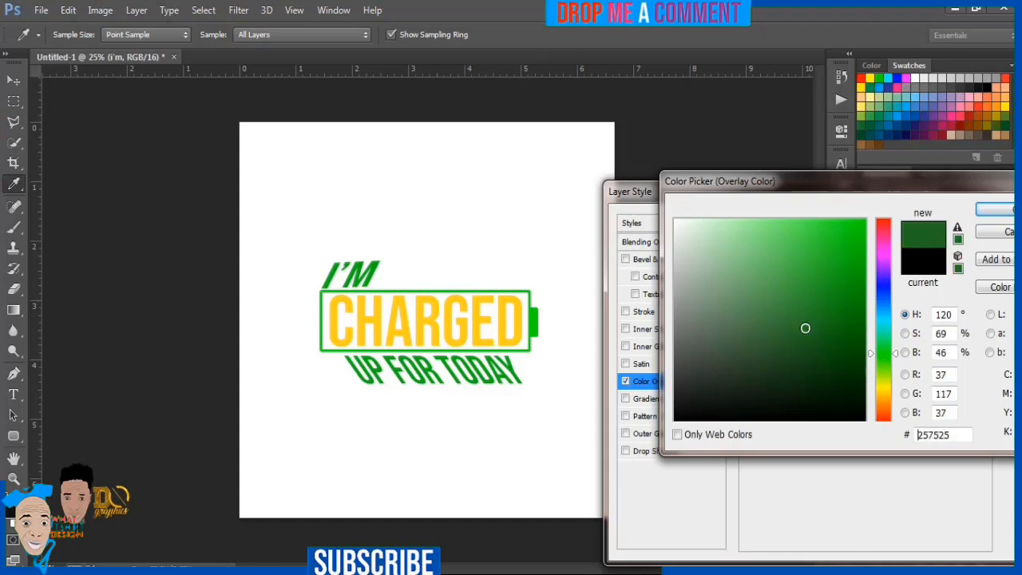
left_click(833, 326)
left_click(878, 332)
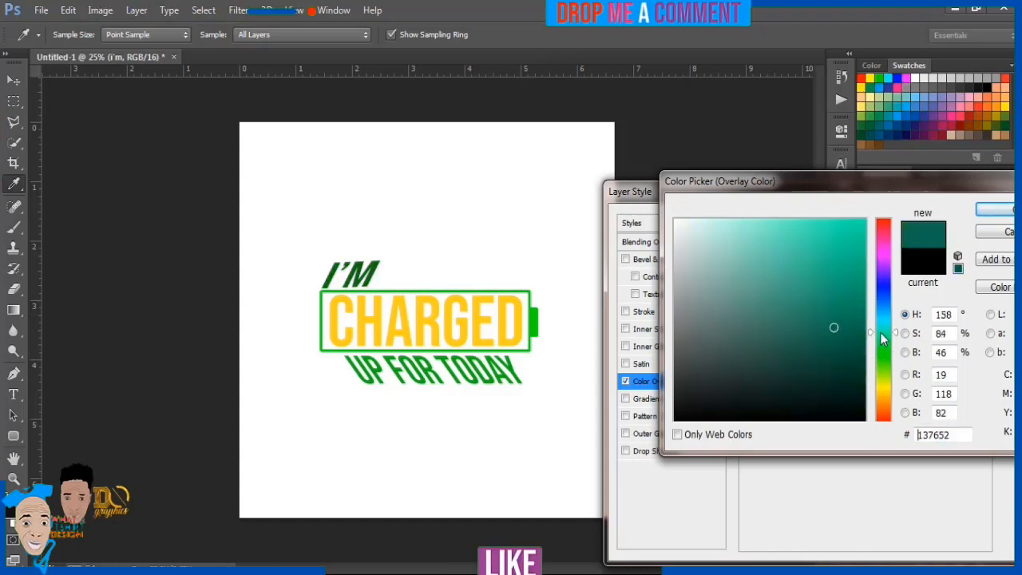
left_click(847, 278)
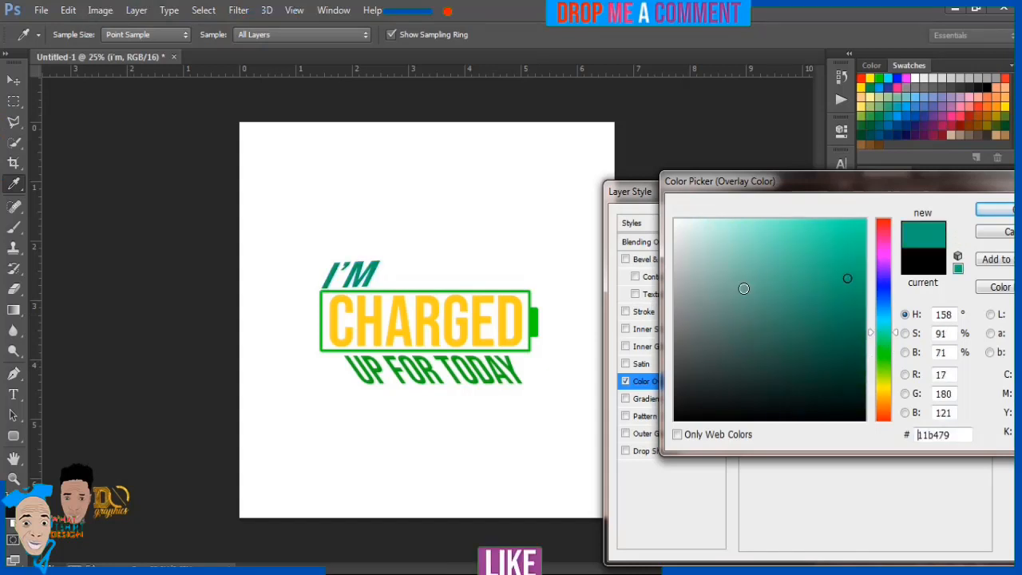
left_click(525, 317)
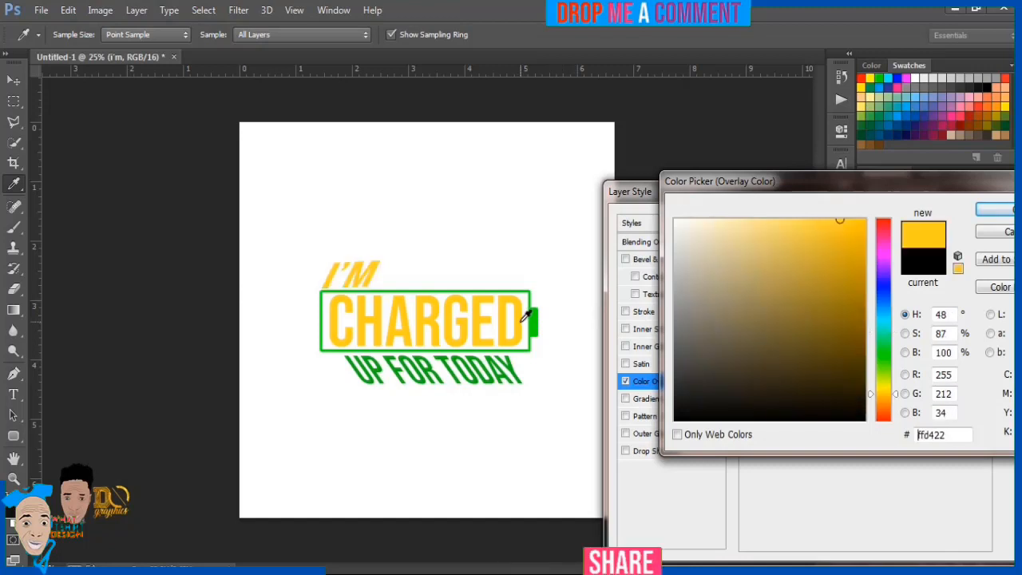
Step: Set the "I'M" overlay colour to near-black #020202 and apply the layer style
left_click(676, 418)
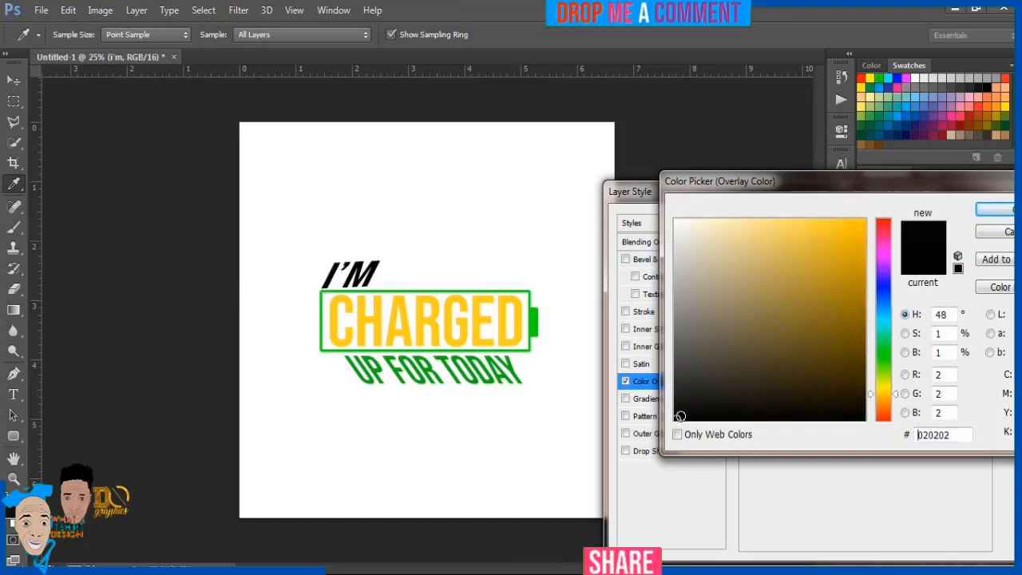
left_click(995, 209)
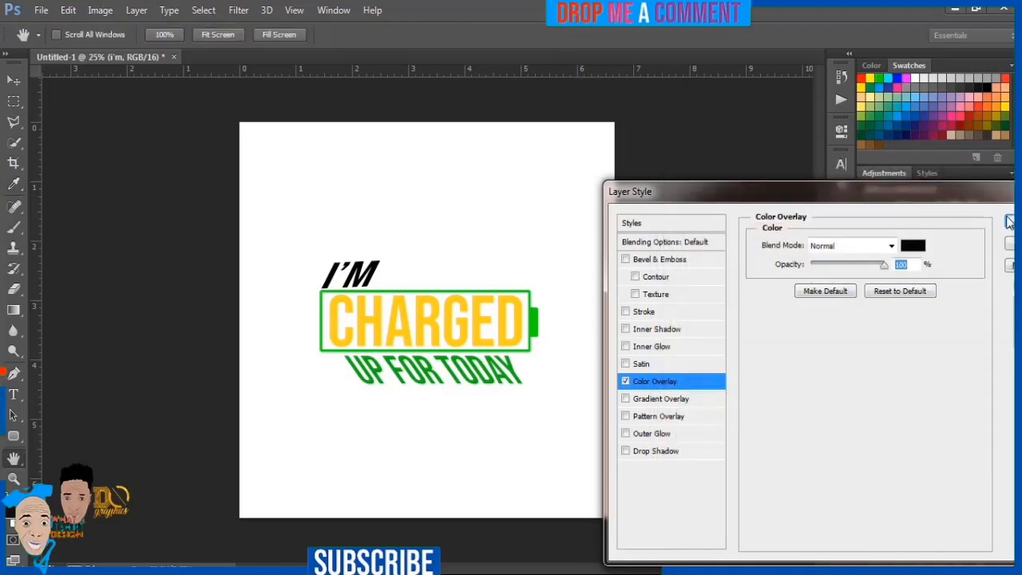
left_click(1008, 222)
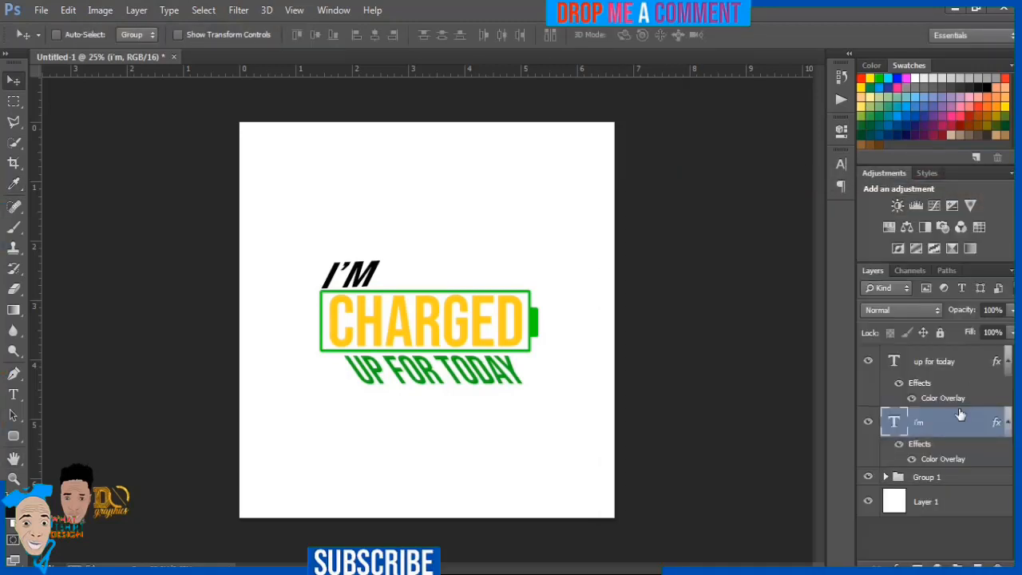
Step: Group the "up for today" and "i'm" text layers together with Group 1
left_click(936, 362)
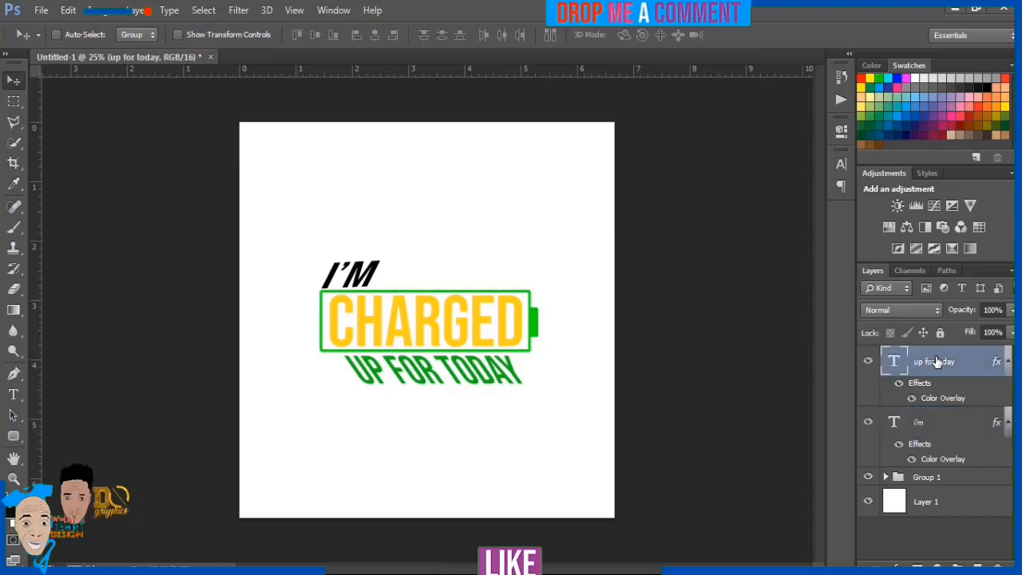
left_click(934, 423, "shift")
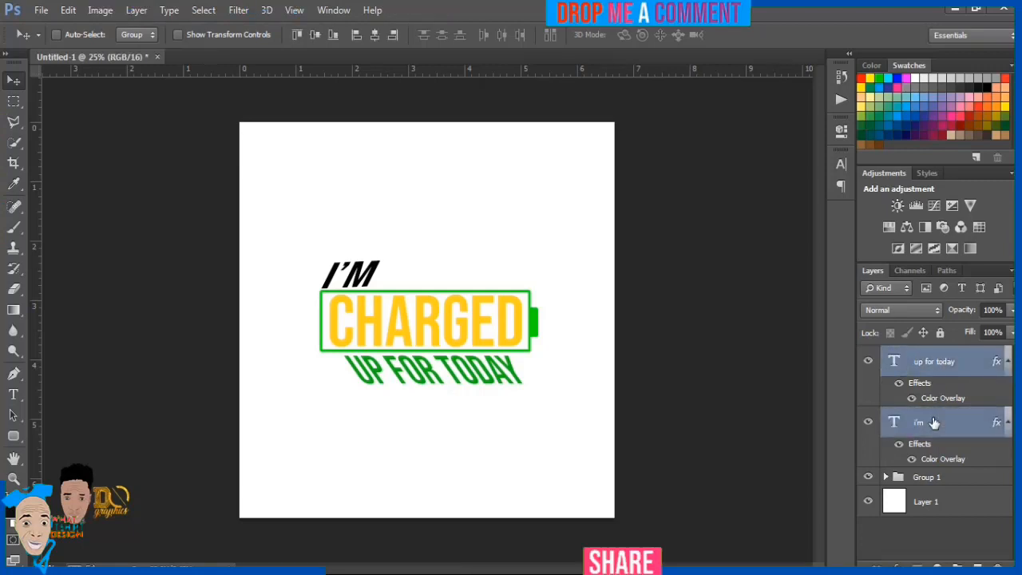
left_click(938, 477, "shift")
key("ctrl+g")
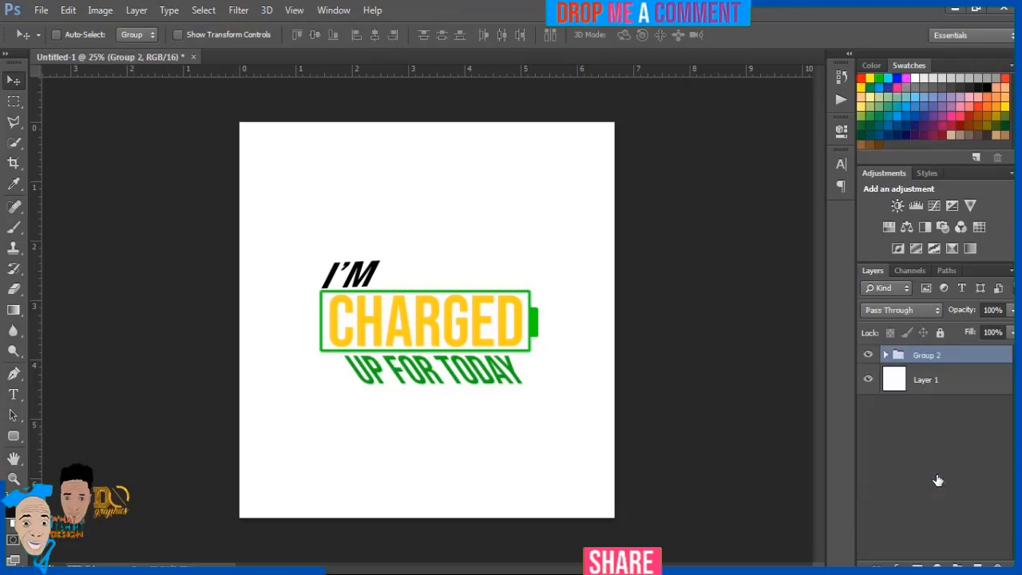
Step: Scale the whole grouped design up about its centre to about 119%, roughly 4.61 by 2.47 in
key("ctrl+t")
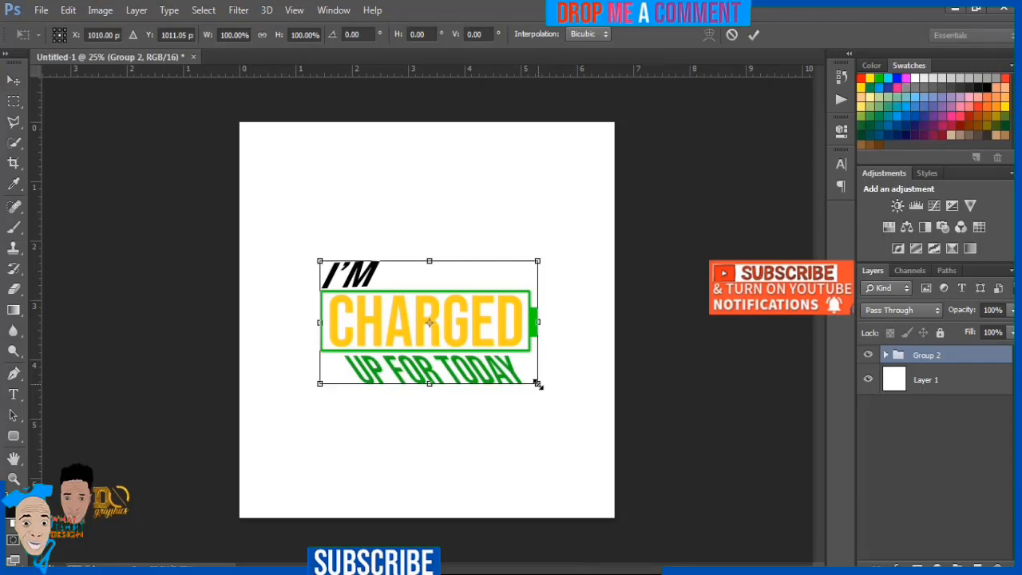
left_click_drag(538, 384, 556, 398)
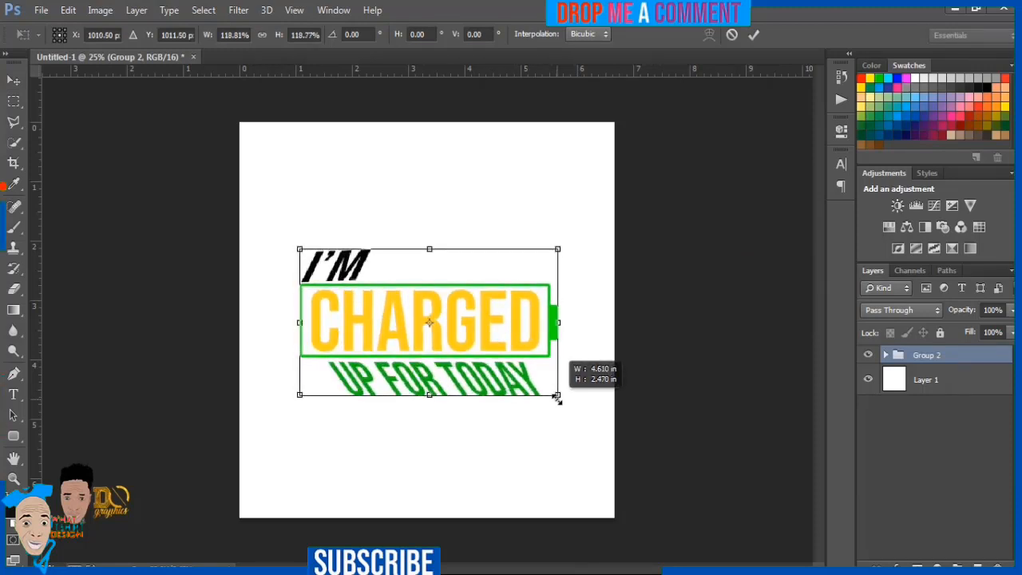
key("Return")
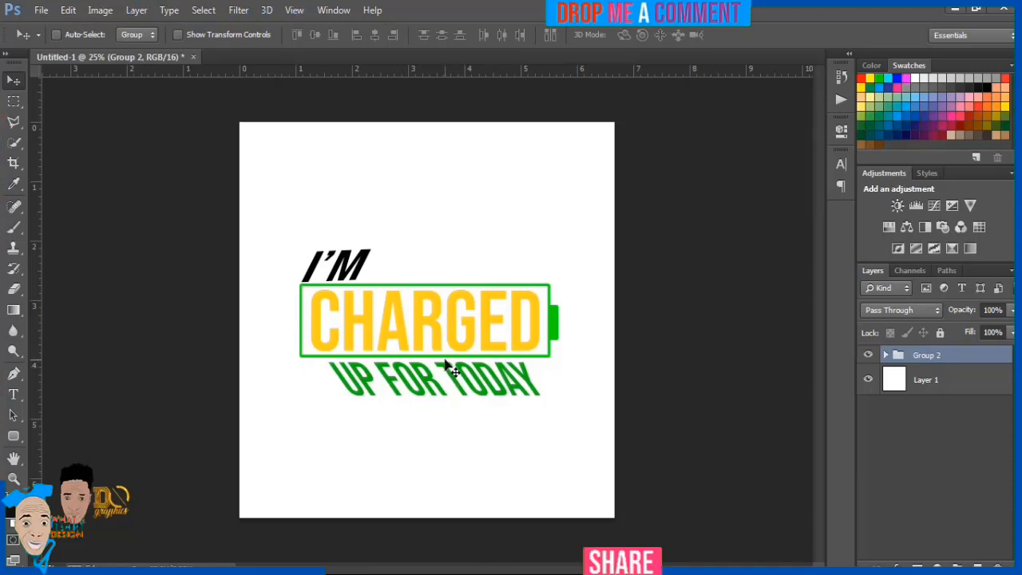
Step: Hide the "I'M" text layer and the white background on Layer 1
right_click(369, 265)
left_click(399, 291)
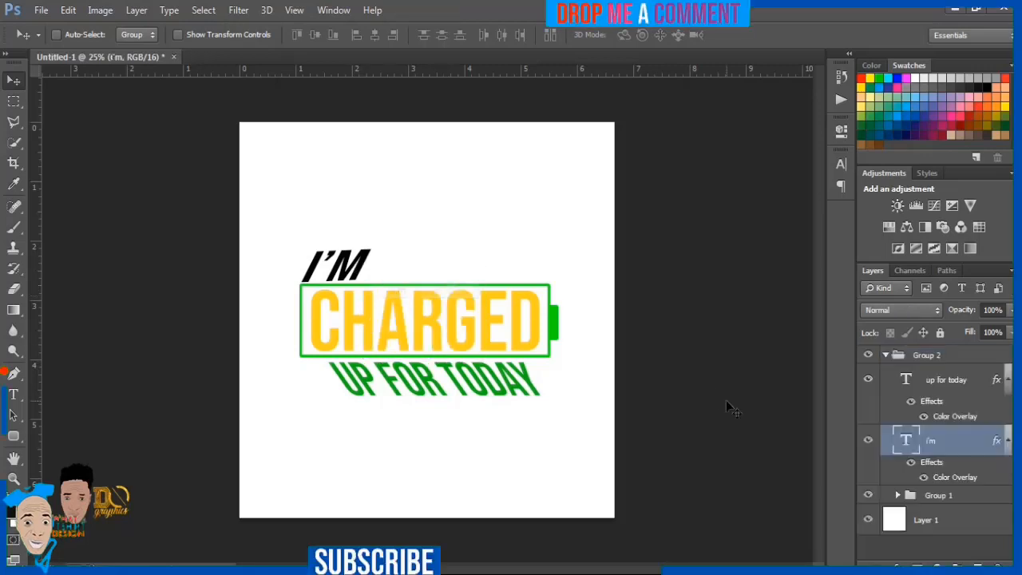
left_click(868, 442)
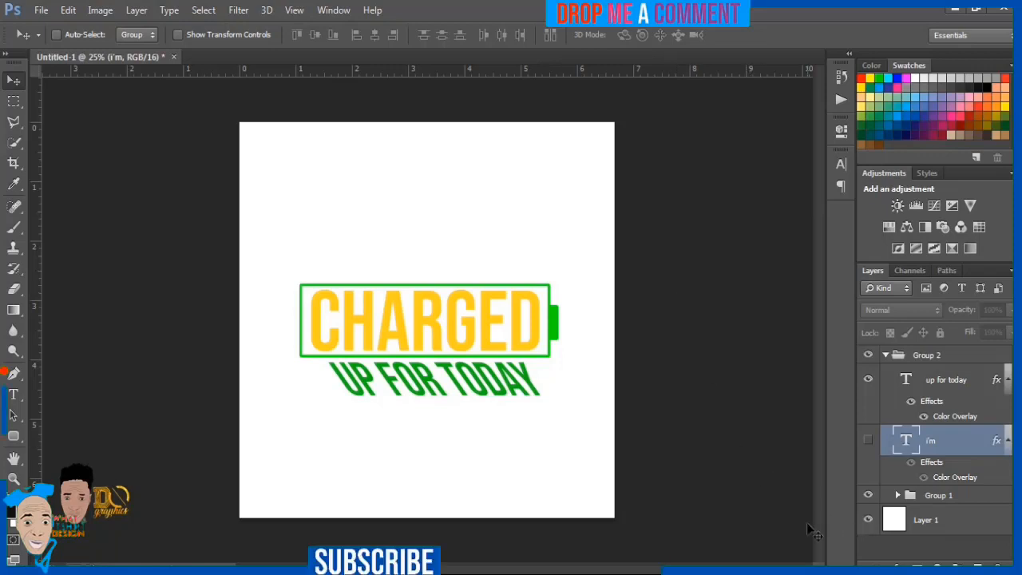
left_click(868, 520)
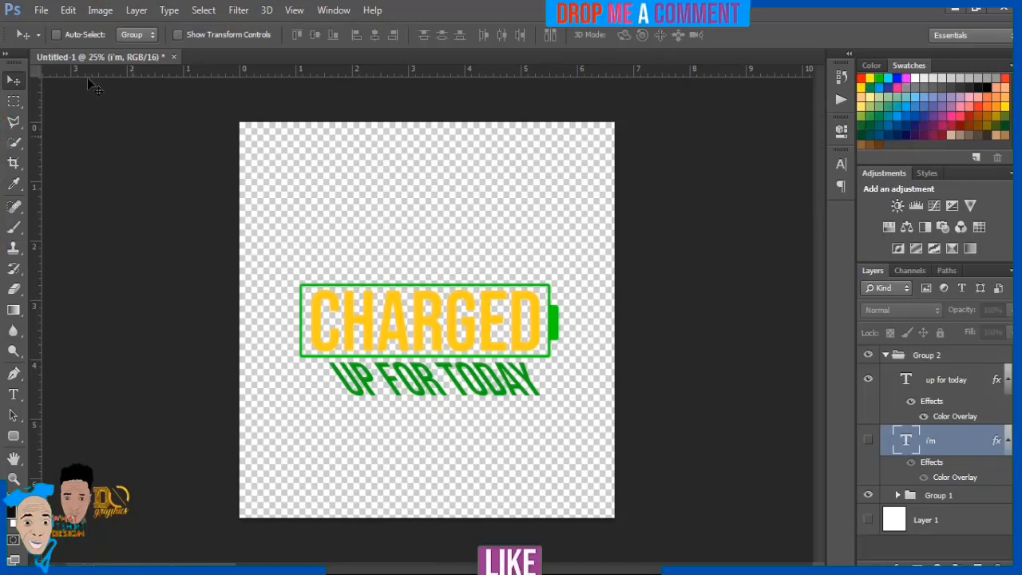
Step: Save the document in the Pictures library as a Photoshop file named "charged up"
left_click(42, 10)
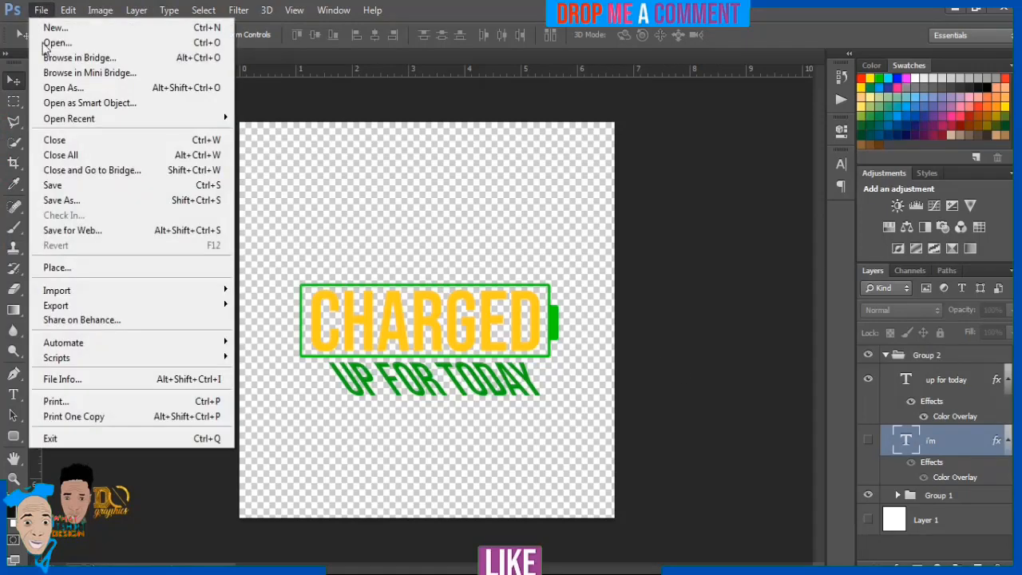
left_click(57, 203)
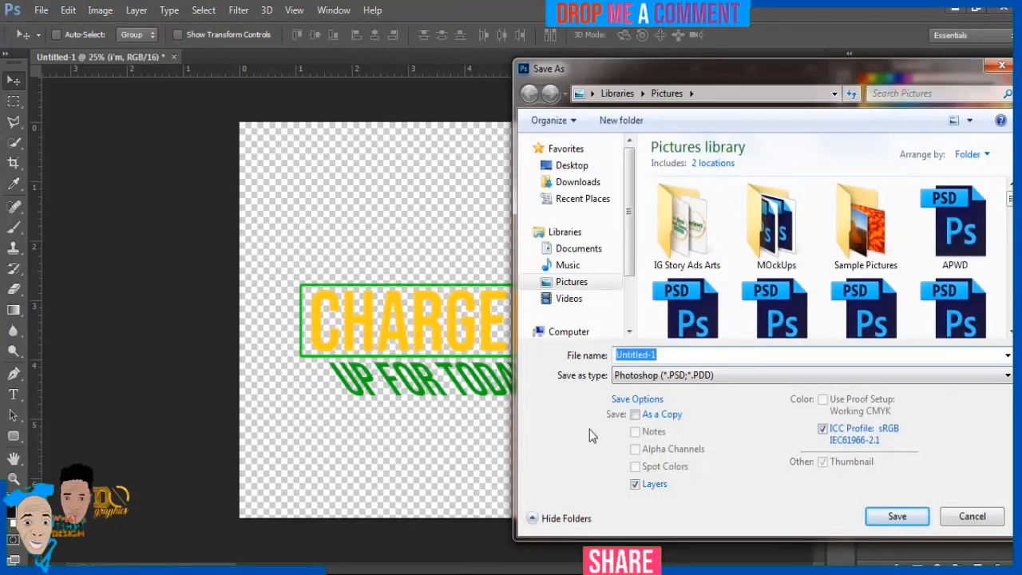
type("c")
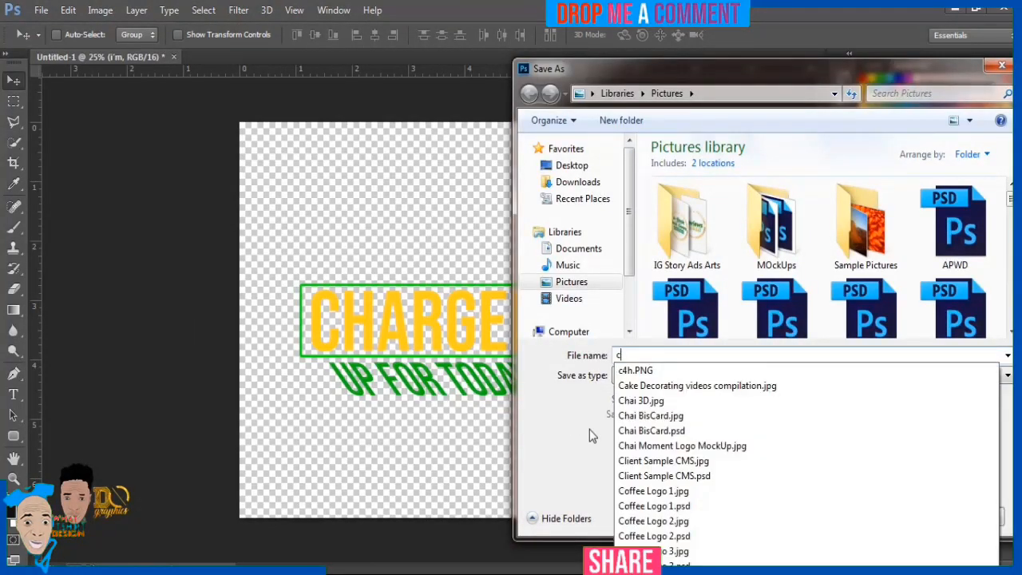
type("har")
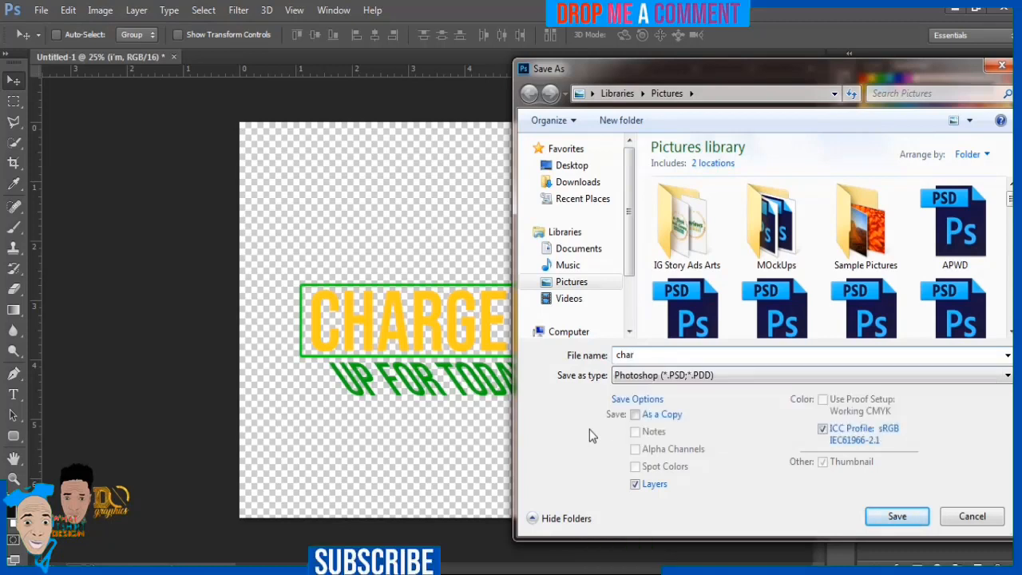
type("ged up")
key("Return")
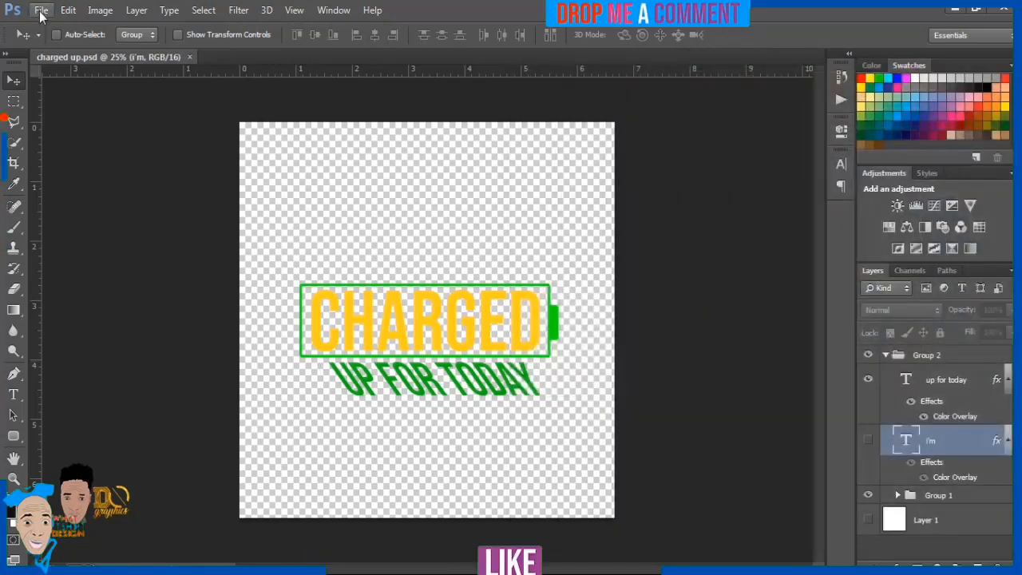
Step: Save a PNG copy named "charged up" with Smallest / Slow compression and no interlacing
left_click(41, 11)
left_click(63, 200)
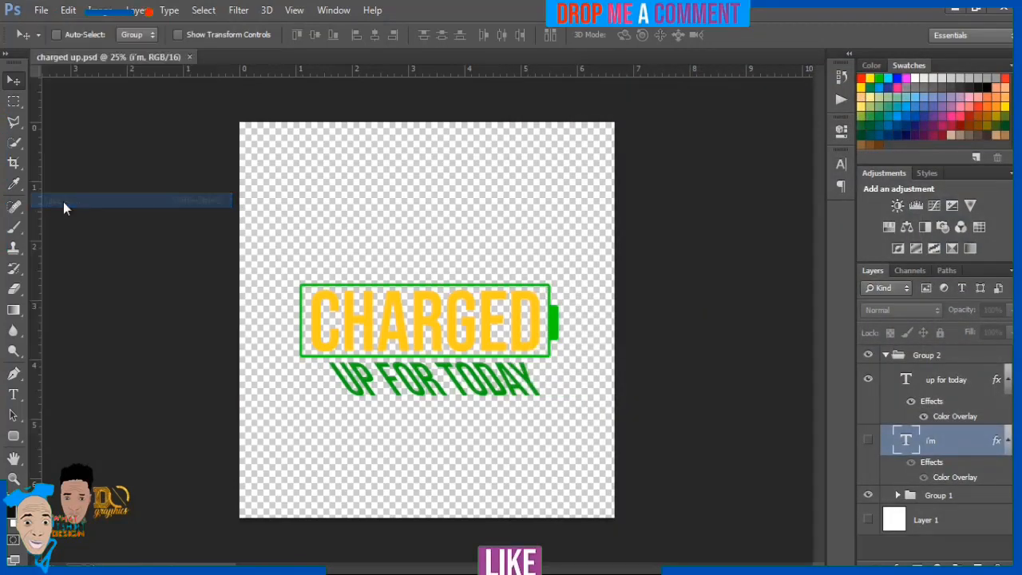
left_click(671, 374)
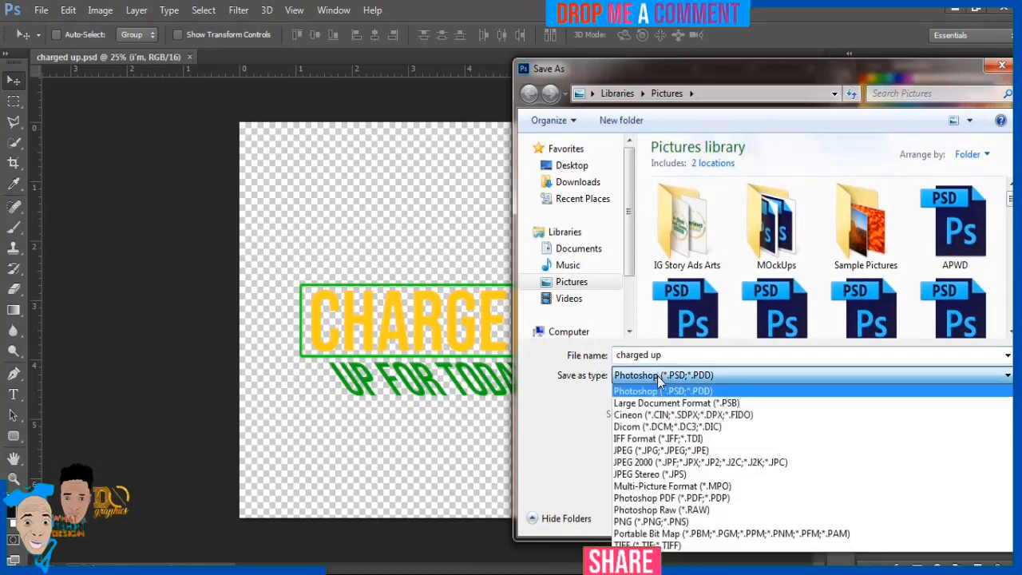
left_click(651, 521)
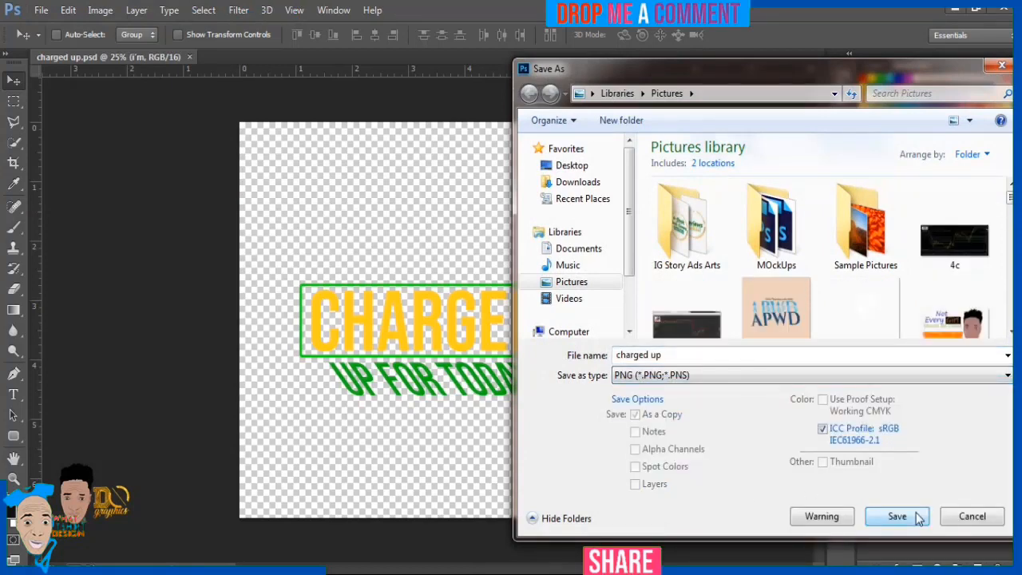
left_click(898, 516)
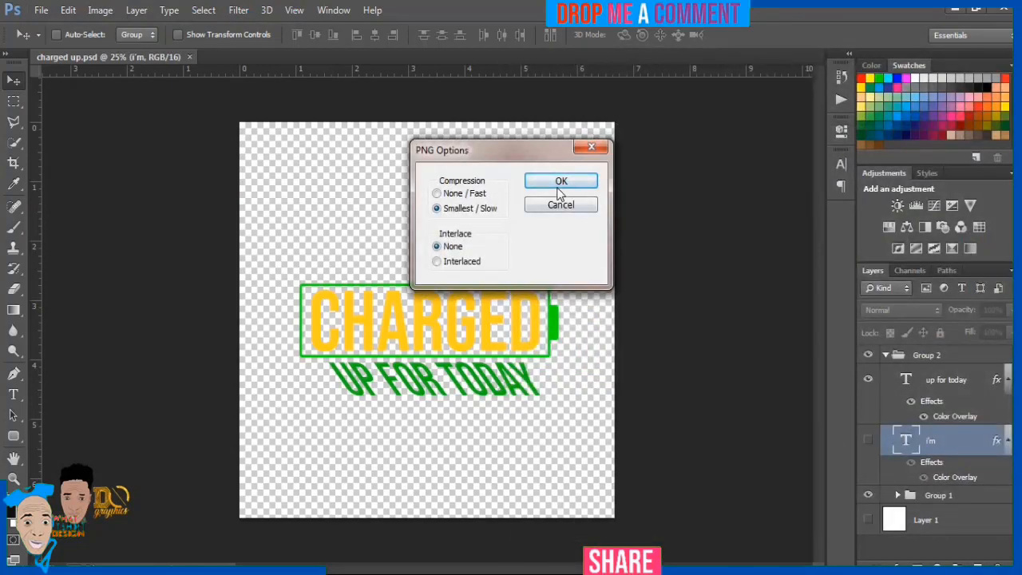
left_click(560, 182)
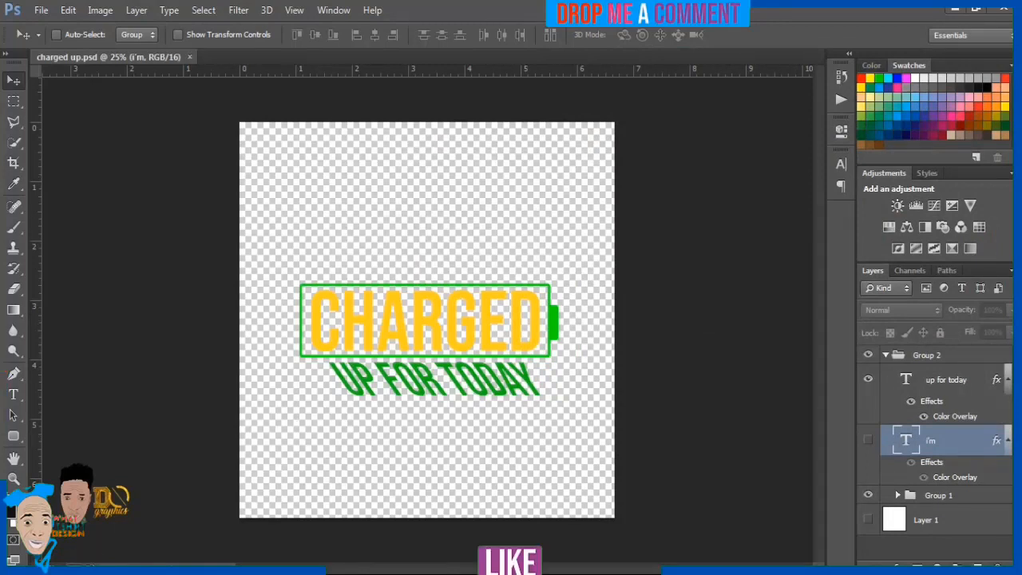
Step: Open the "New tshirt mockup on hunger" file from the MOckUps folder in the Pictures library
key("alt+Tab")
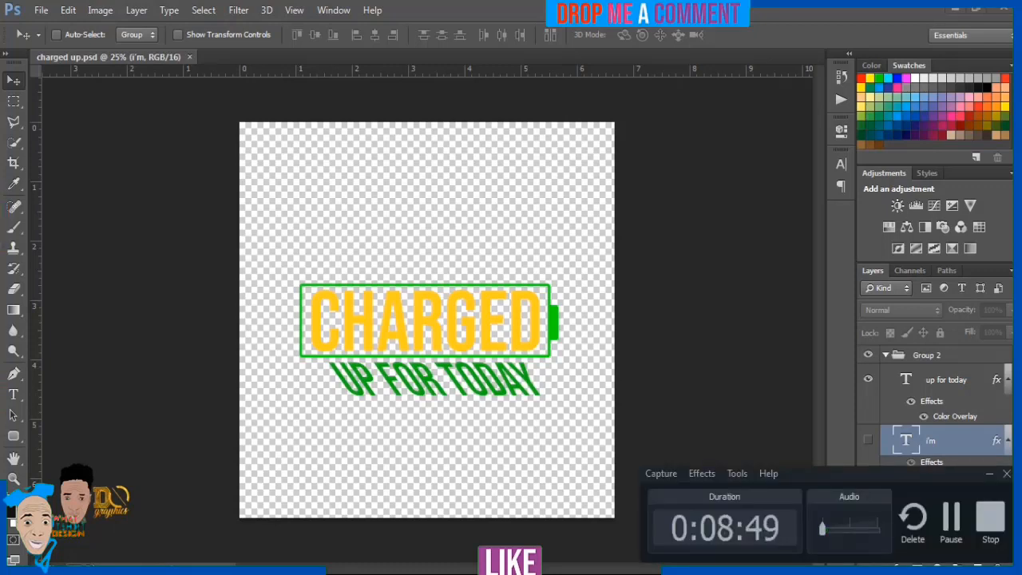
key("alt+Tab")
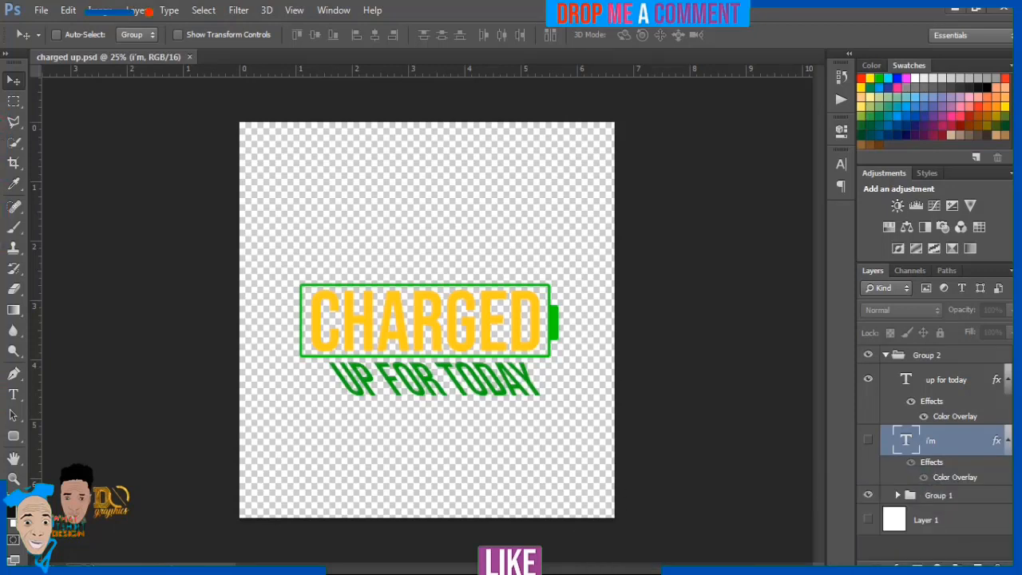
key("super+e")
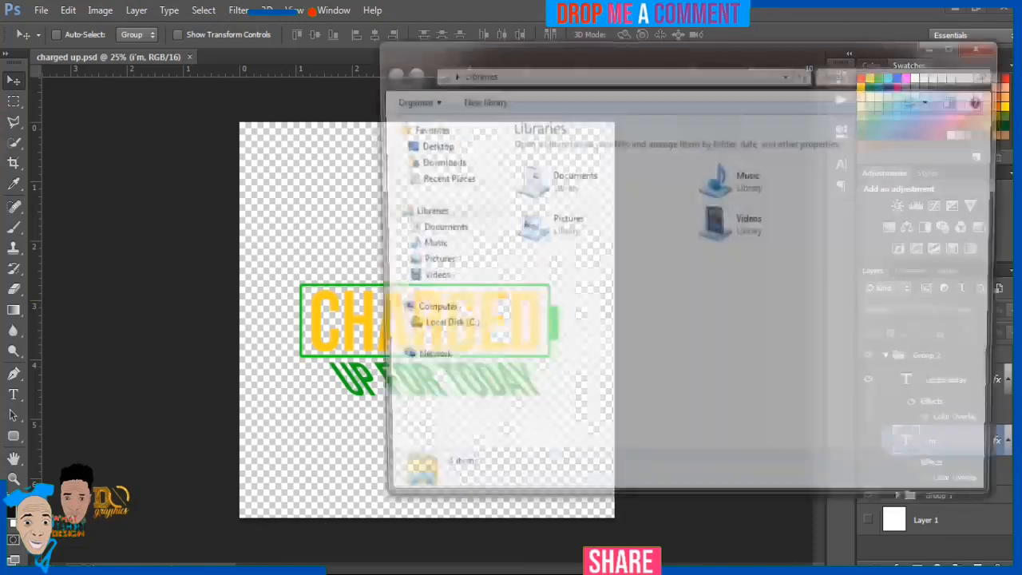
double_click(555, 226)
double_click(621, 209)
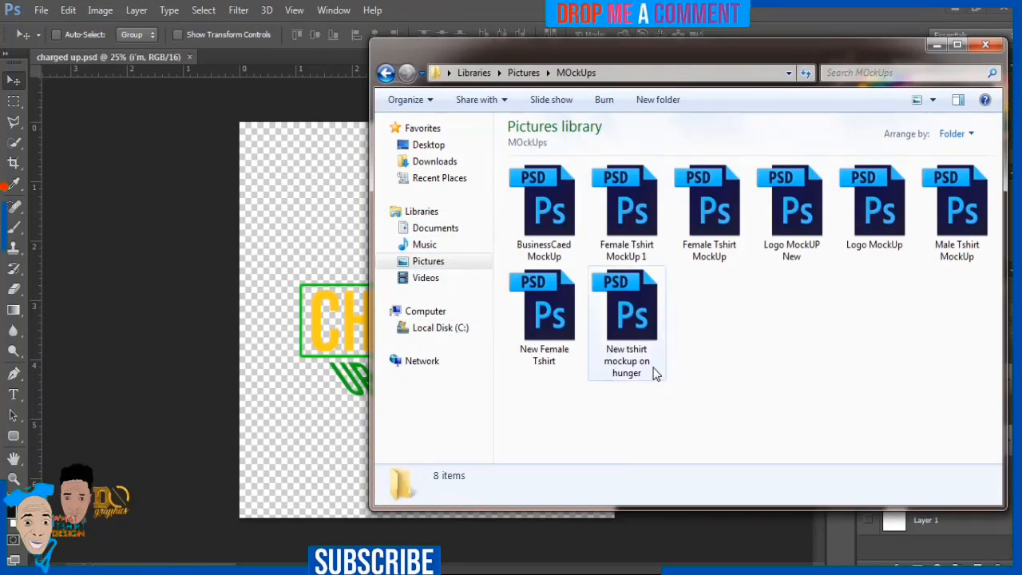
double_click(632, 348)
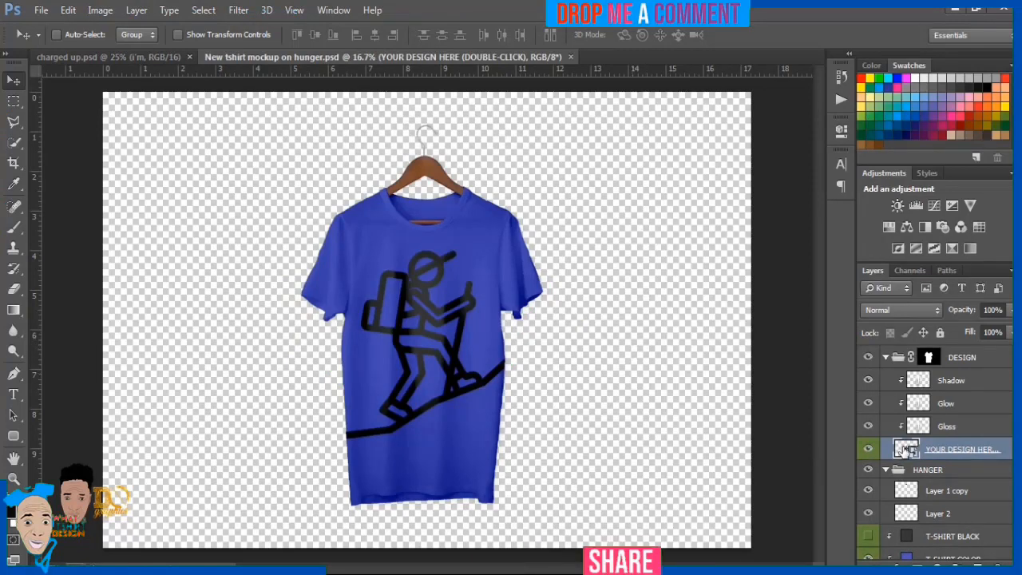
Step: Open the contents of the YOUR DESIGN HERE smart object and delete its adventurer layer
double_click(904, 450)
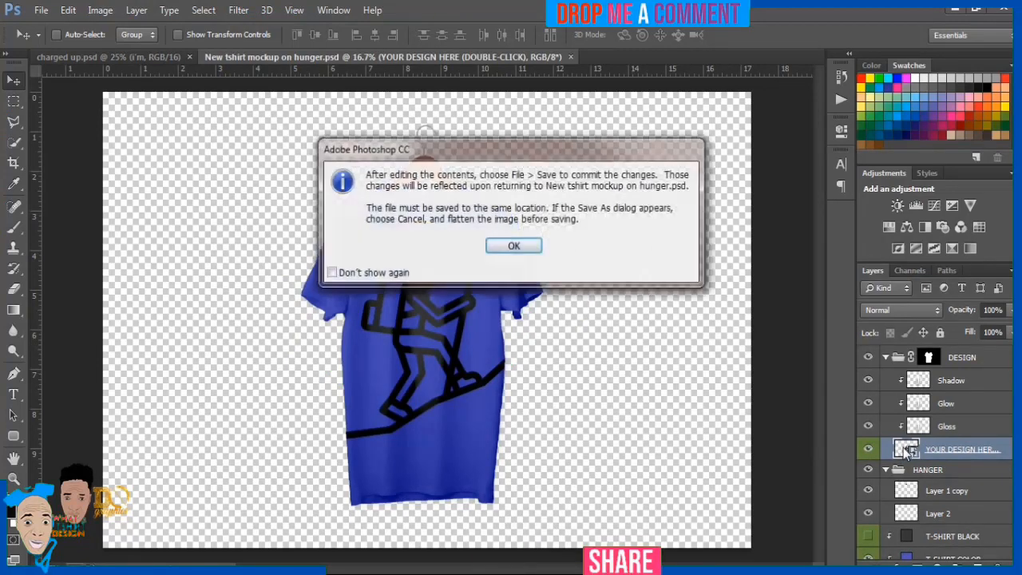
left_click(507, 246)
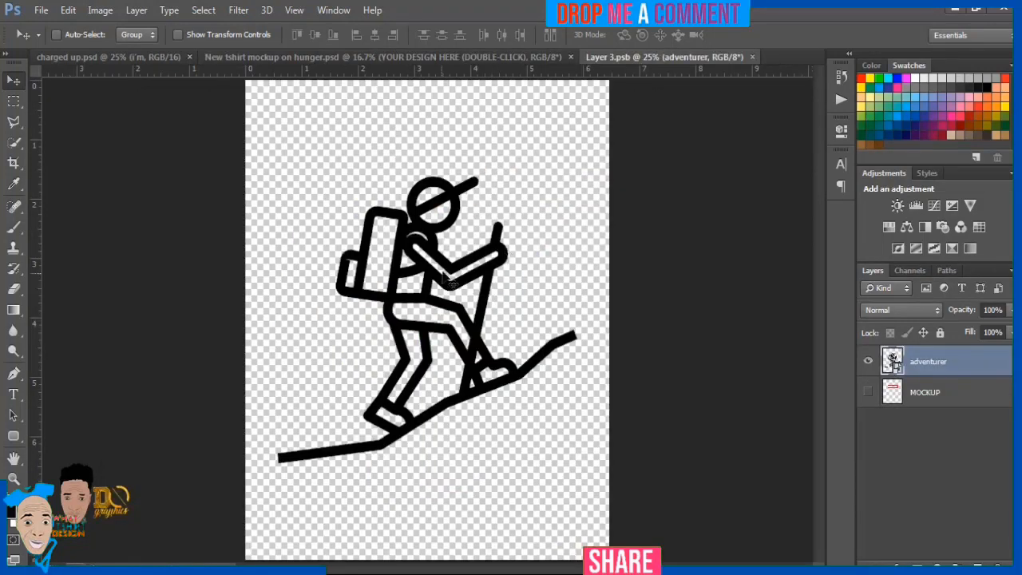
key("Delete")
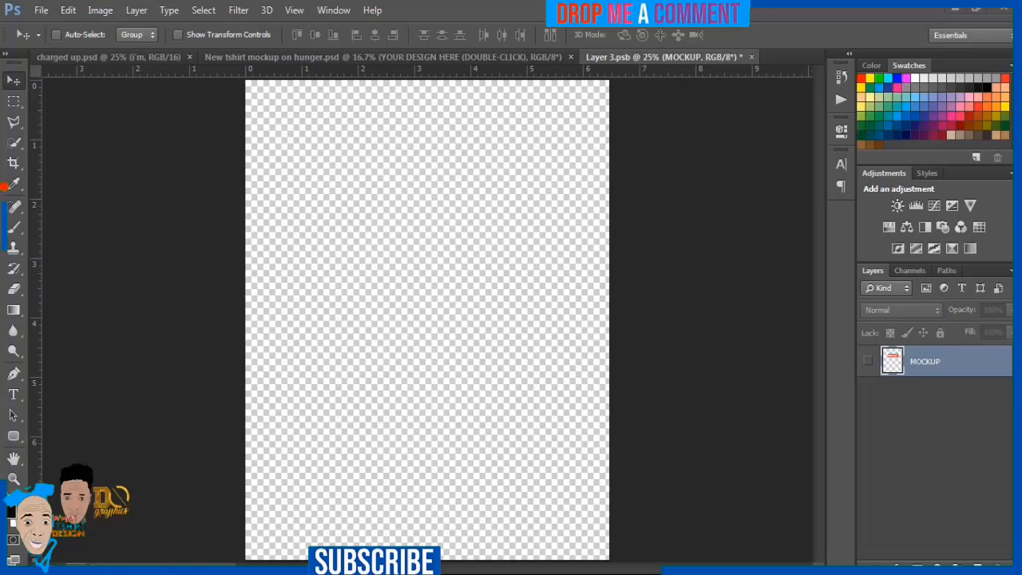
Step: Place the charged up PNG from the Pictures library into the smart object, shifted up to about Y 1116 px
key("alt+Tab")
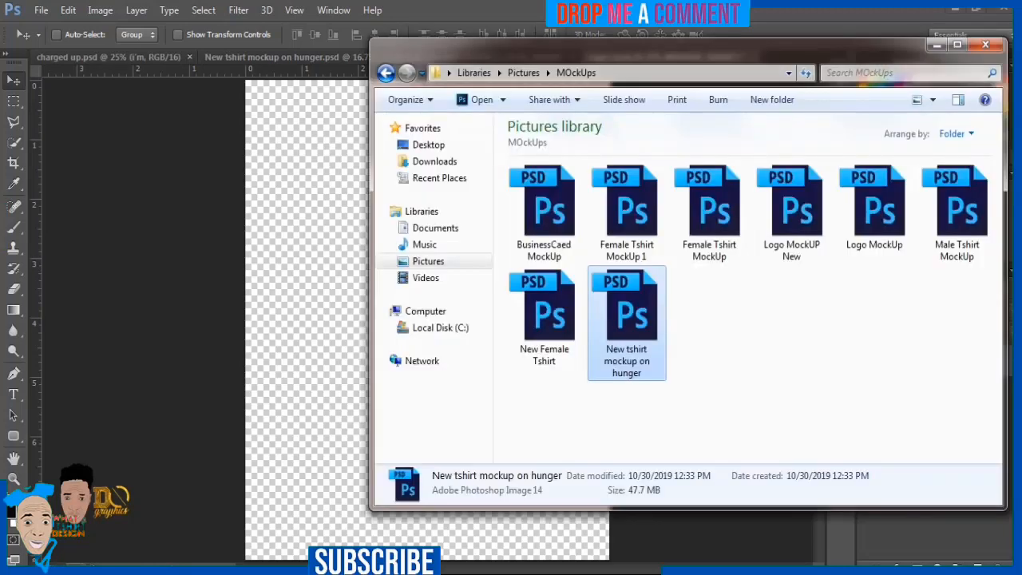
left_click(427, 264)
left_click(707, 281)
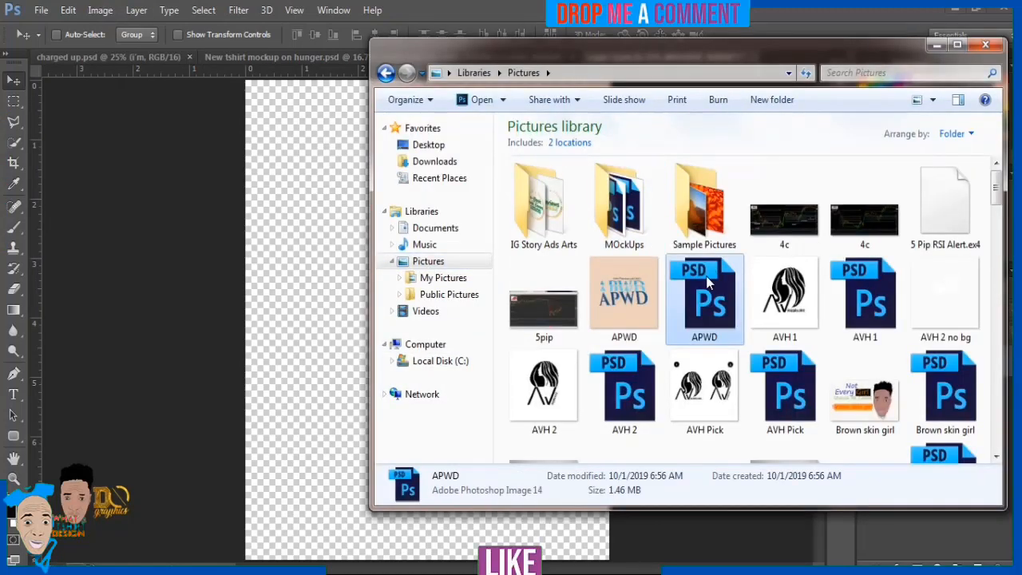
scroll(719, 304, "down", 5)
left_click(785, 208)
left_click(625, 315)
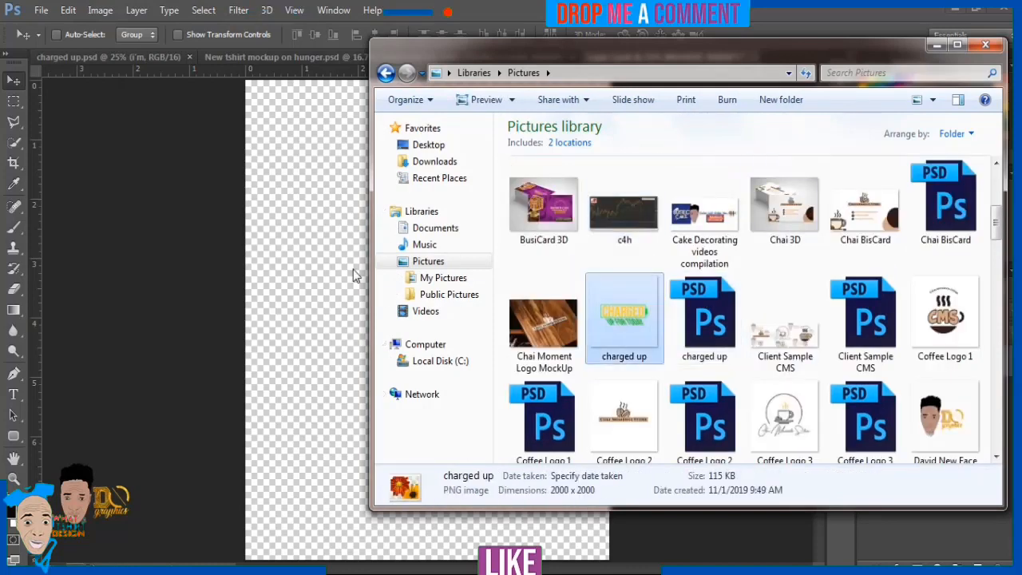
mouse_move(353, 269)
left_mouse_down()
mouse_move(342, 278)
mouse_move(339, 269)
left_mouse_up()
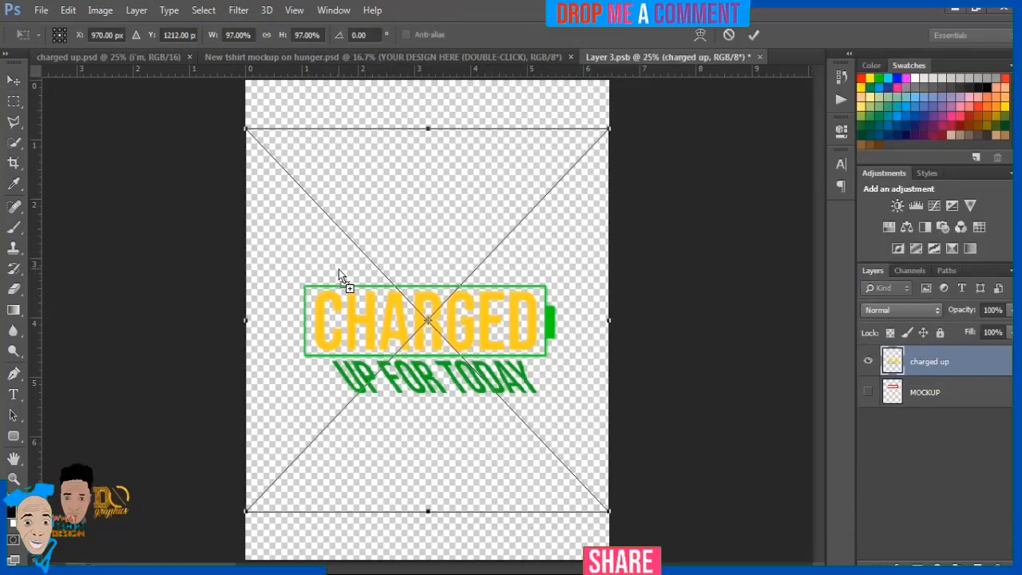
left_click_drag(478, 322, 486, 312)
key("Return")
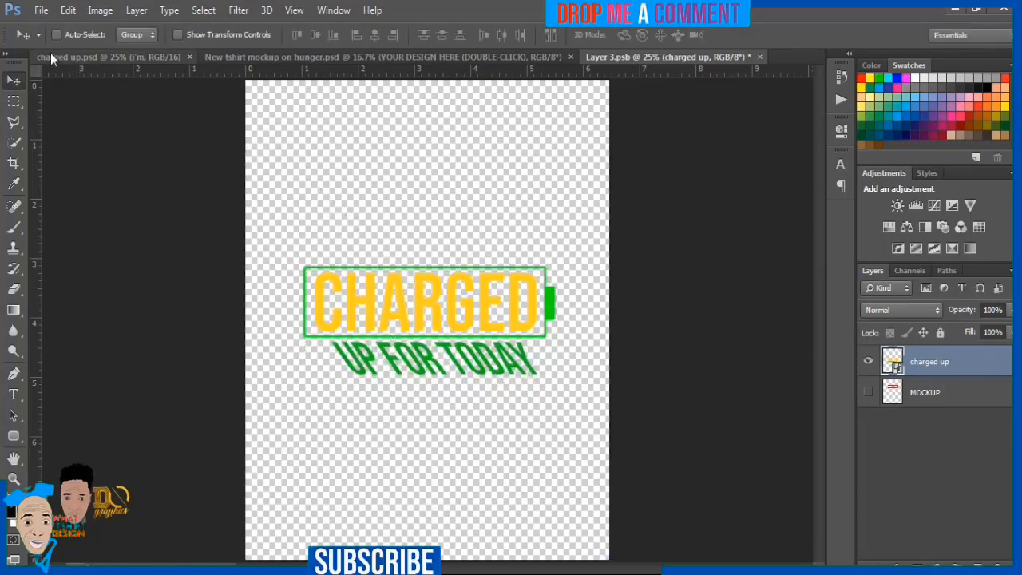
Step: Save the smart object contents and view the design on the t-shirt mockup
left_click(41, 10)
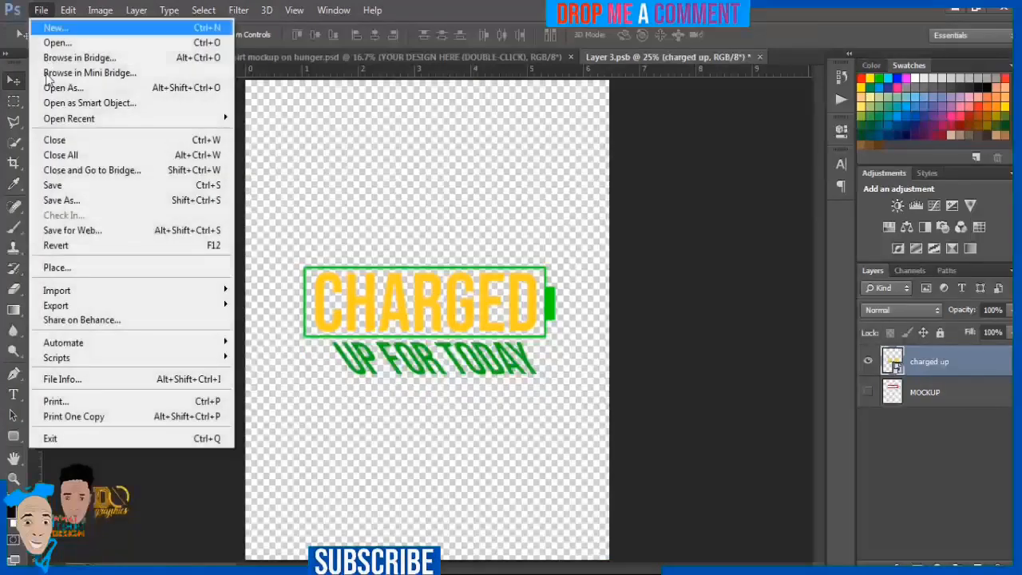
left_click(65, 189)
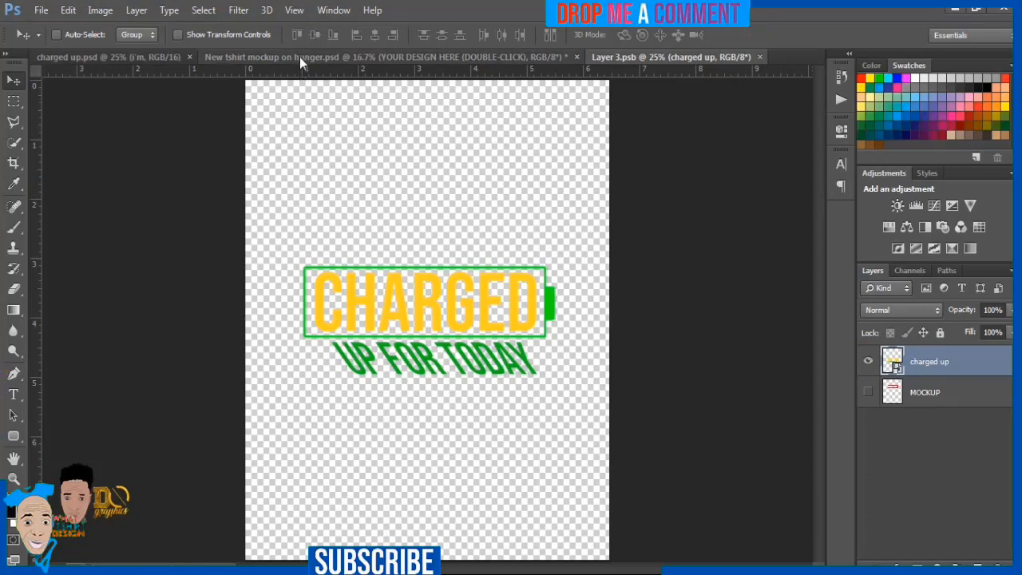
left_click(300, 57)
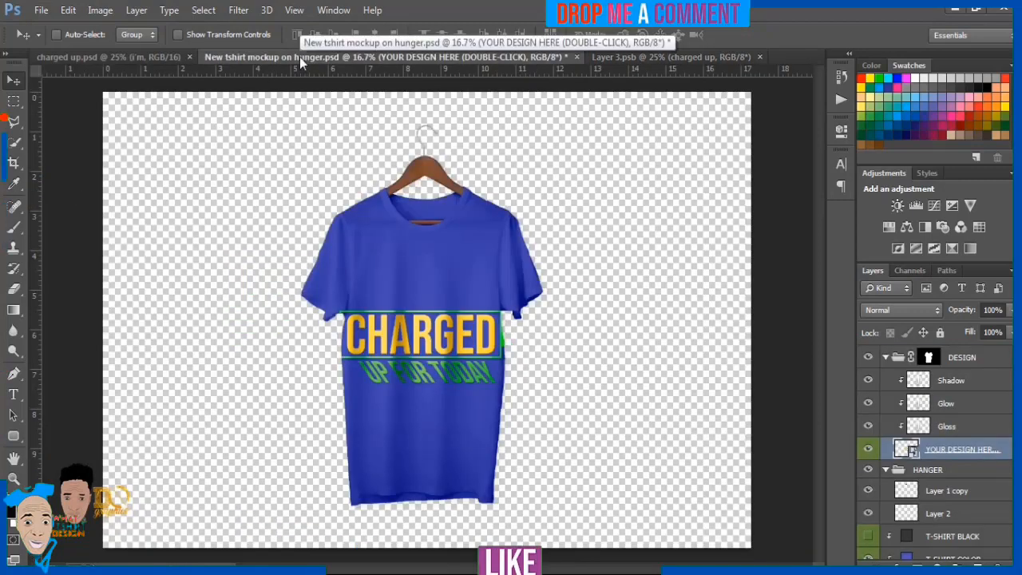
Step: Scale the charged up layer down about its centre to about 68.8% and save it to update the t-shirt mockup
left_click(631, 64)
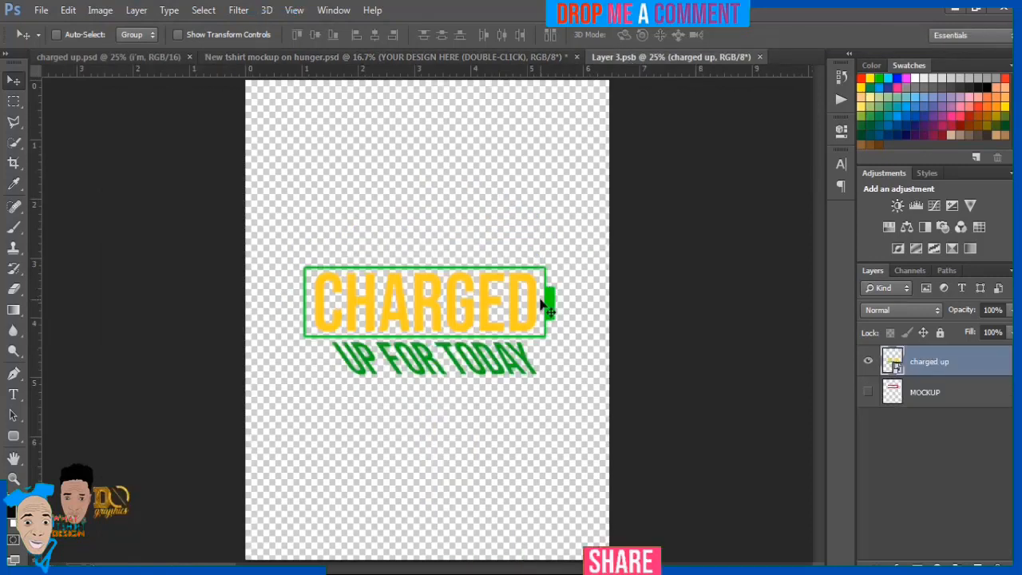
key("ctrl+t")
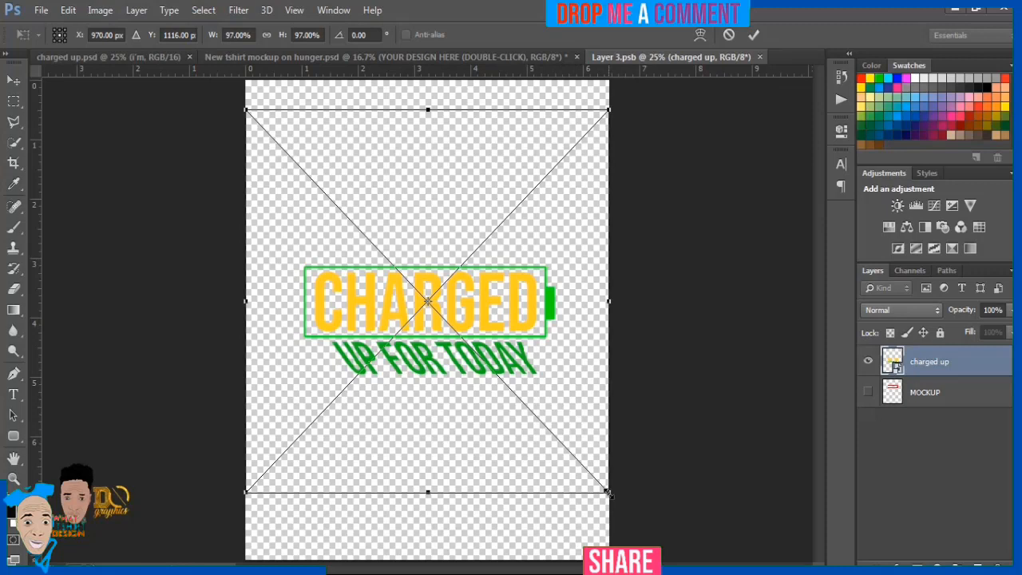
left_click_drag(608, 494, 555, 437)
key("Return")
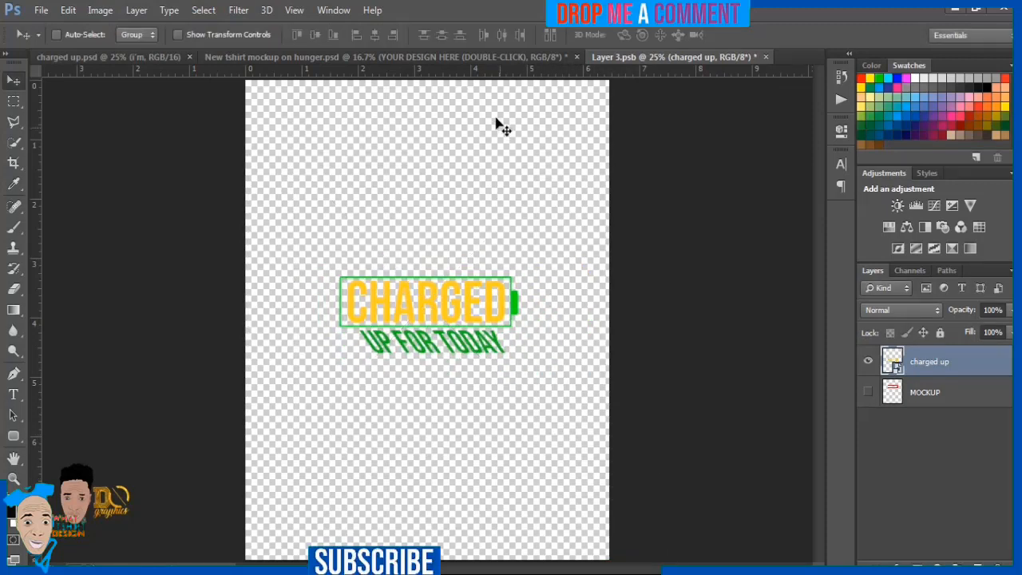
left_click(41, 10)
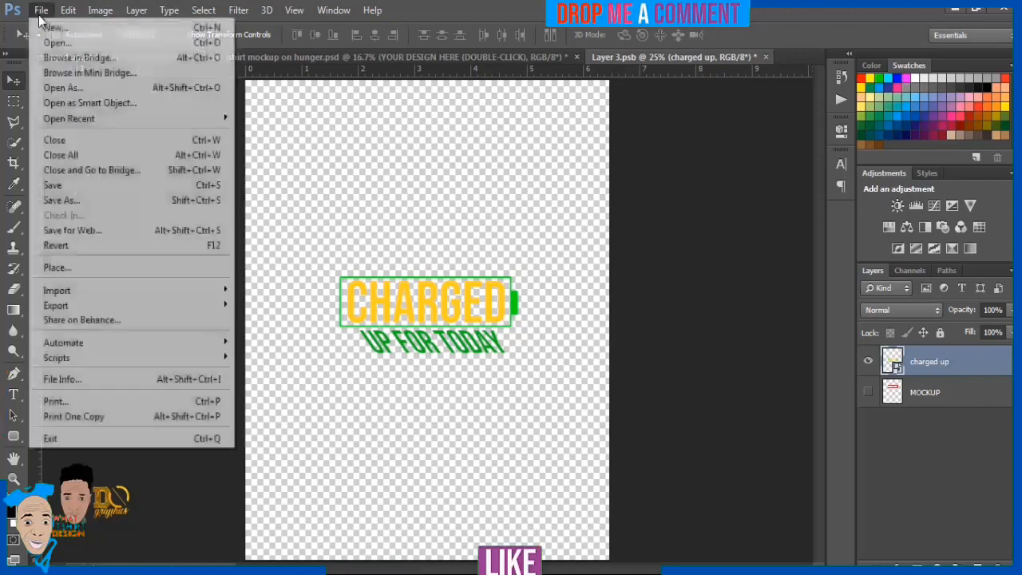
left_click(65, 187)
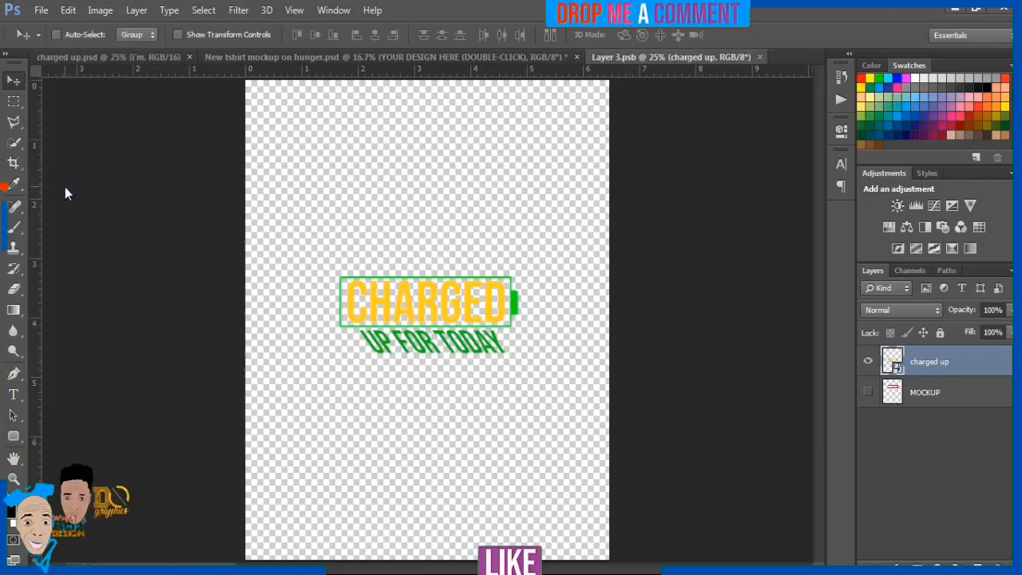
left_click(404, 55)
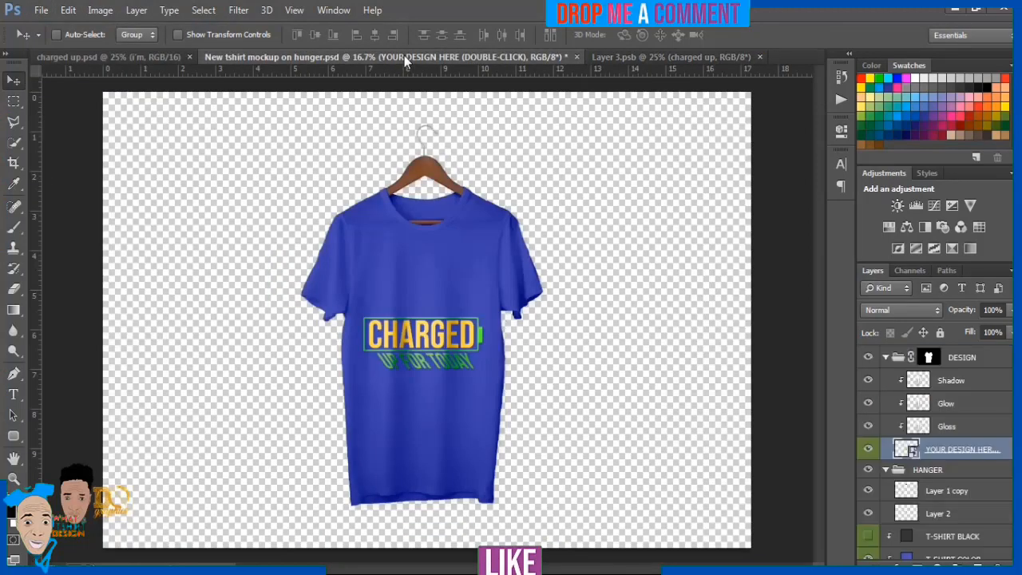
Step: Move the charged up layer up to about Y 828 px and enlarge it about its centre to about 78.8%
left_click(659, 56)
left_click_drag(484, 311, 480, 254)
key("ctrl+t")
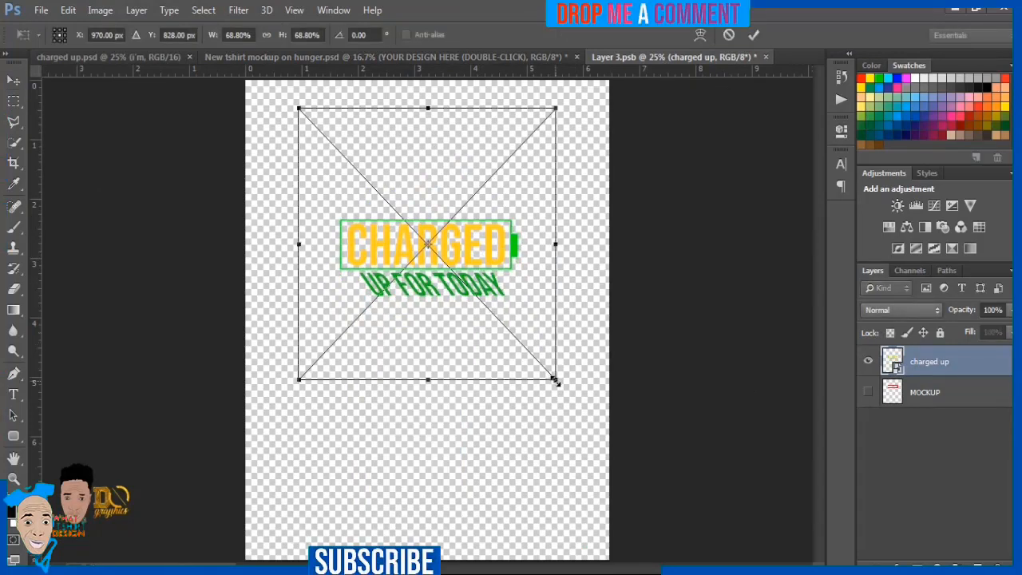
left_click_drag(558, 384, 573, 403)
key("Return")
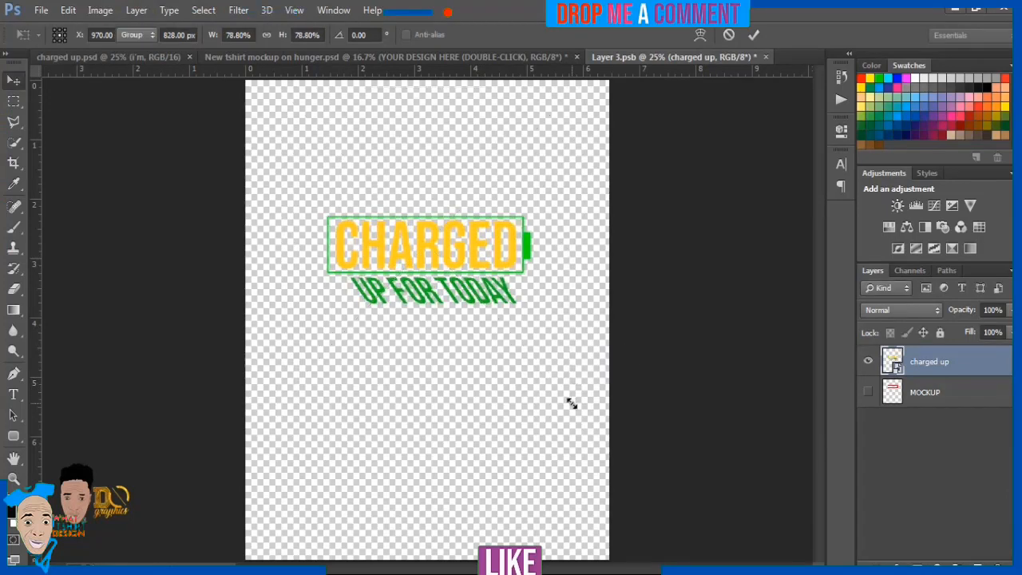
Step: Save the enlarged charged up smart object contents and view the updated design on the t-shirt mockup
left_click(41, 10)
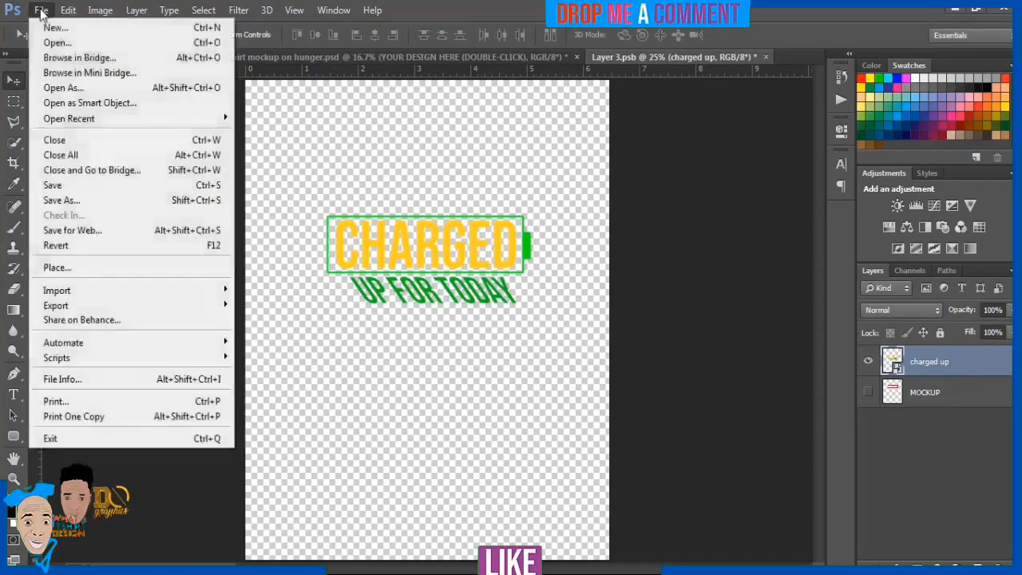
left_click(68, 186)
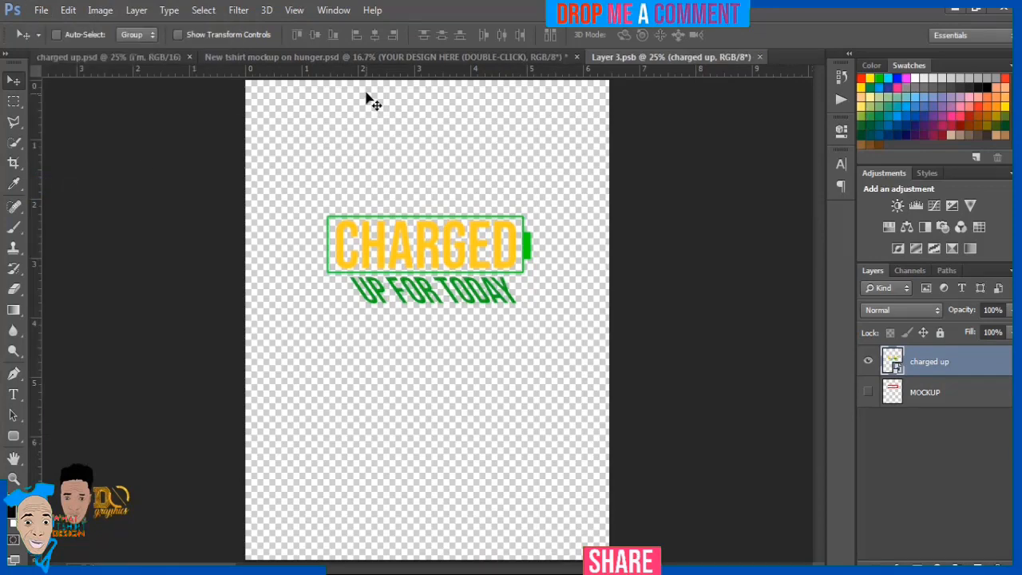
left_click(409, 61)
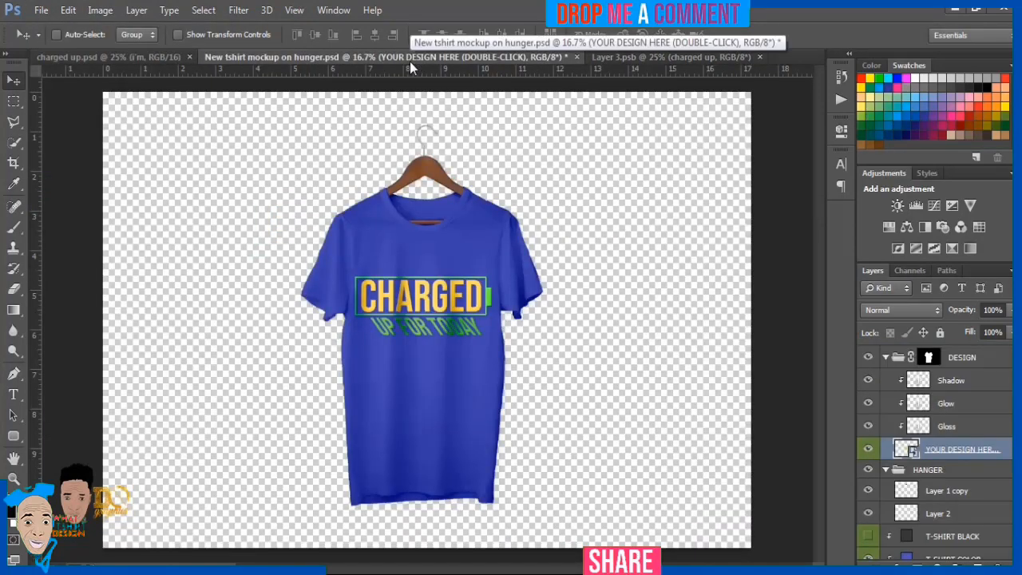
Step: Nudge the charged up layer slightly to the right in the smart object, save it and return to the t-shirt mockup
left_click(652, 56)
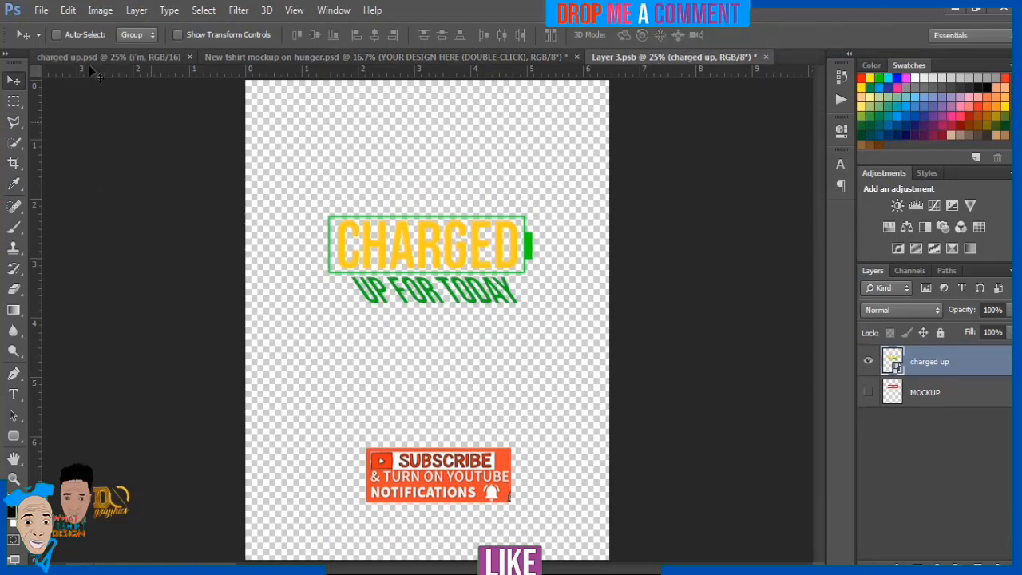
left_click(45, 13)
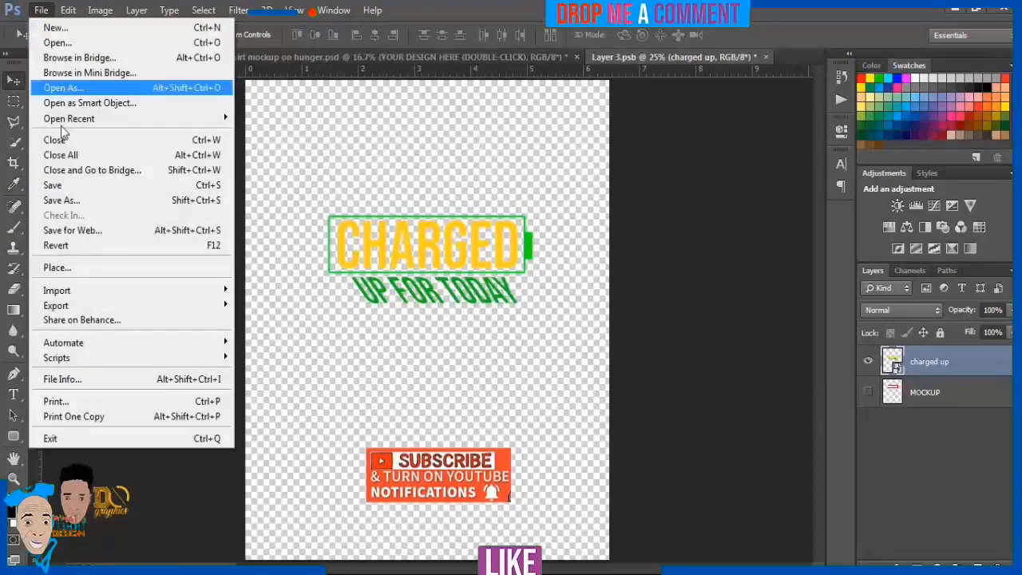
left_click(67, 187)
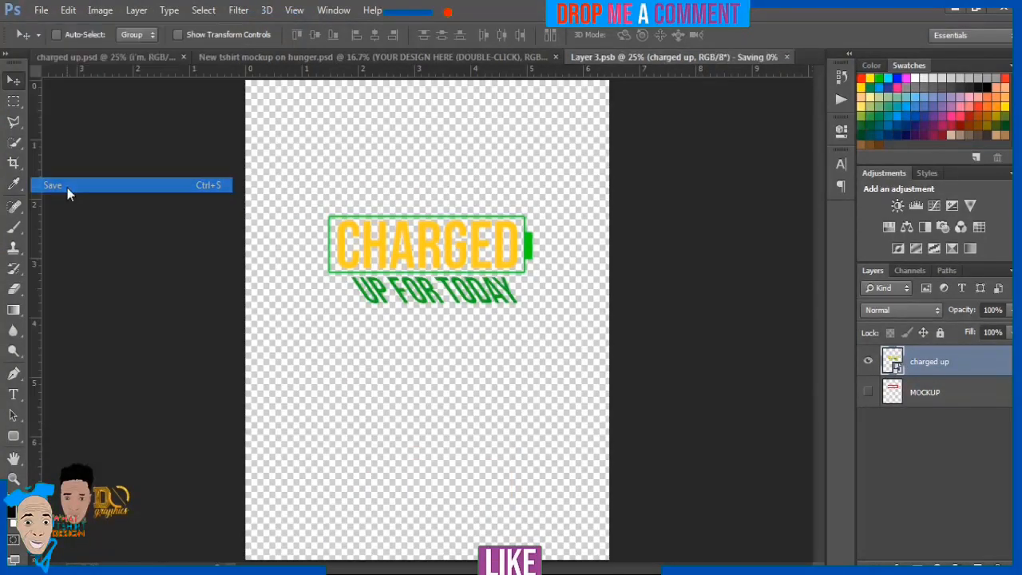
left_click(314, 56)
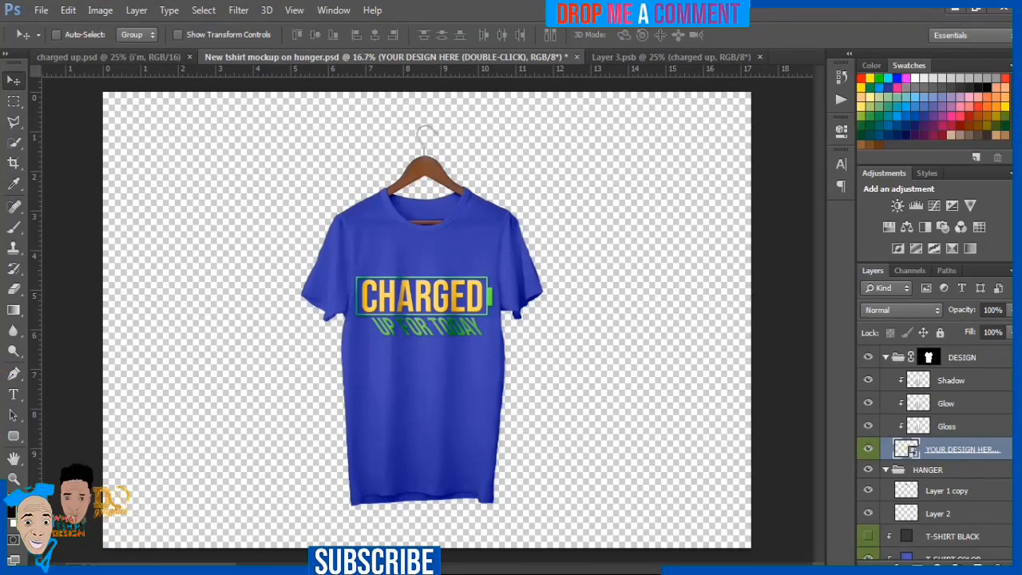
Step: Hide the blue T-SHIRT COLOR layer for a white shirt and show the BACKGROUND group
scroll(934, 447, "down", 3)
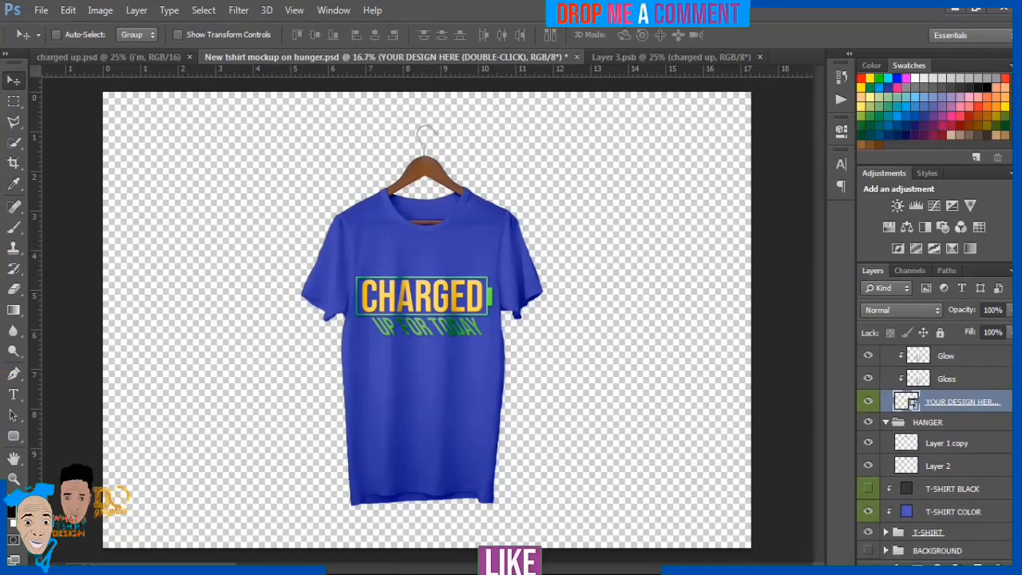
left_click(886, 531)
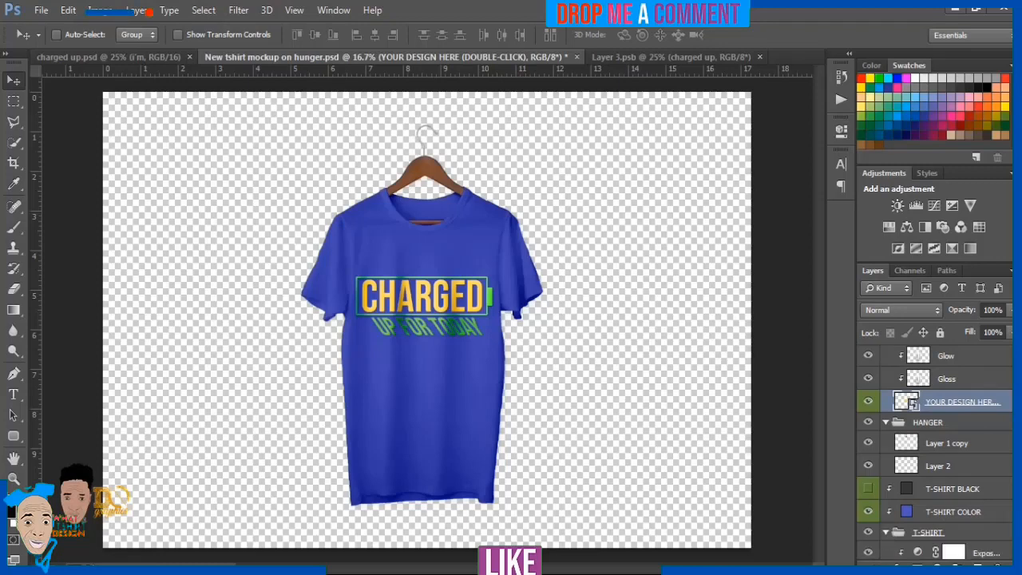
scroll(934, 447, "down", 3)
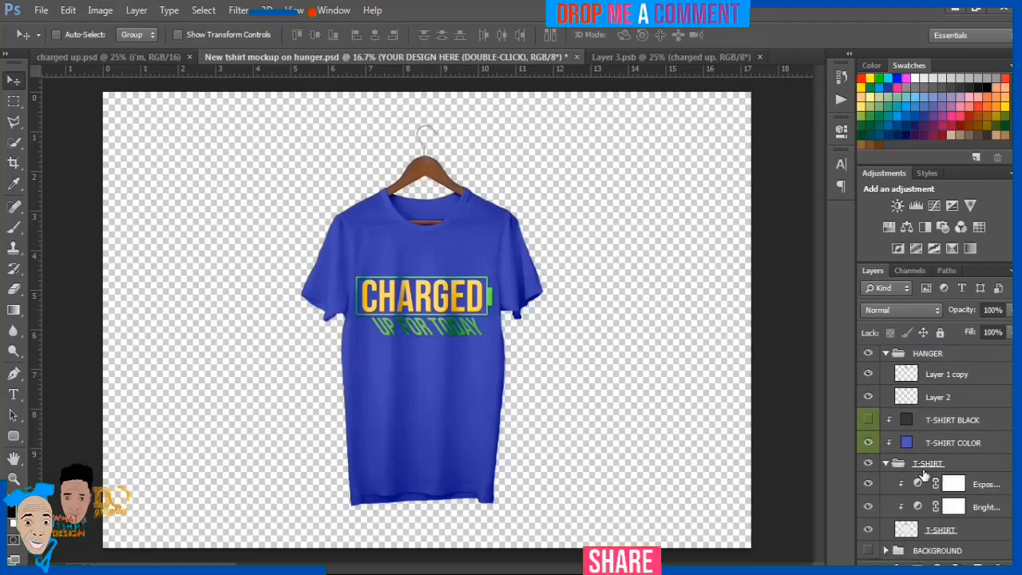
left_click(868, 443)
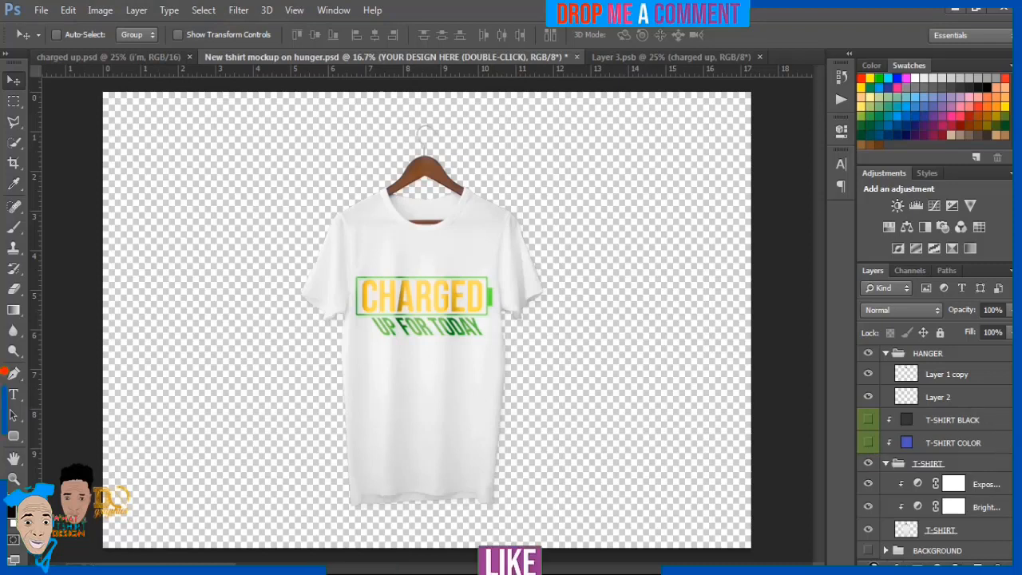
left_click(868, 550)
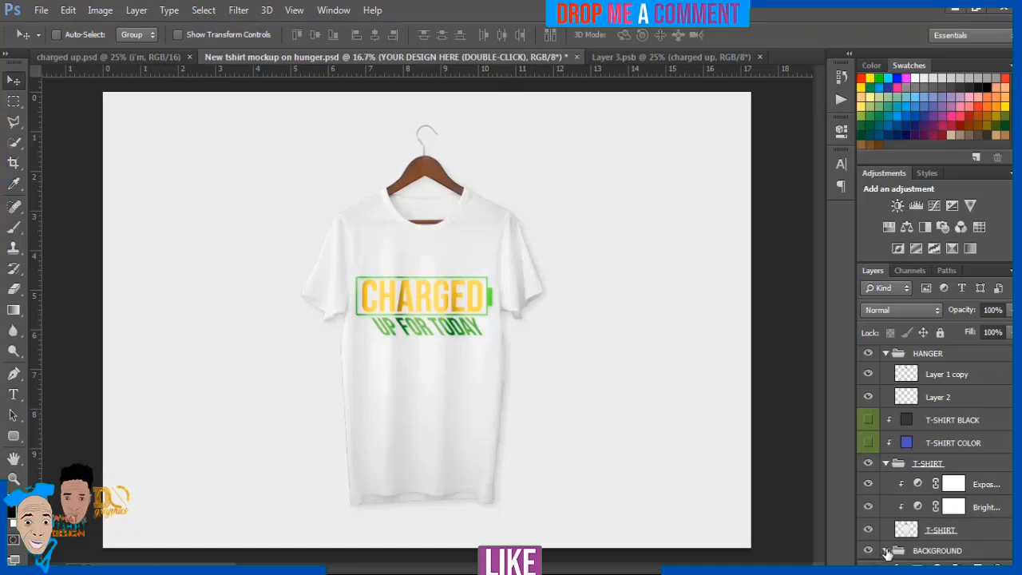
Step: Recolour the visible solid fill layer in the BACKGROUND group to bright blue, 00acec
left_click(886, 550)
scroll(885, 550, "down", 2)
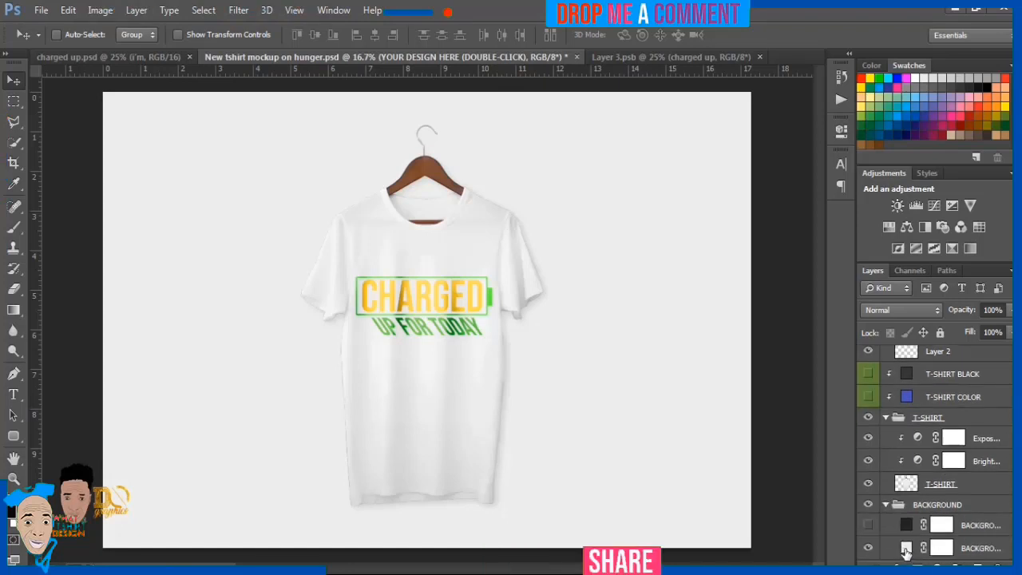
double_click(905, 549)
left_click(792, 360)
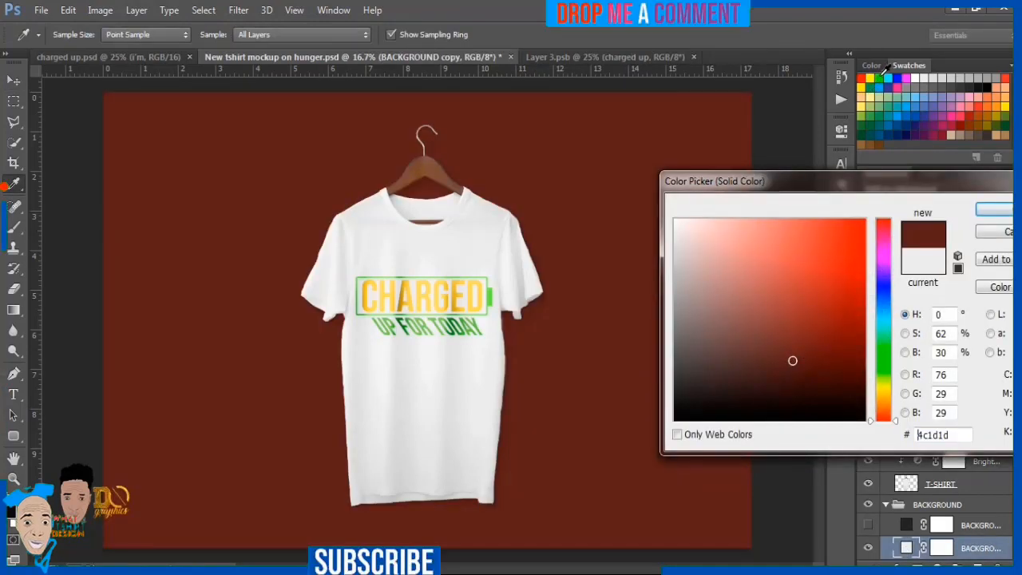
left_click(879, 78)
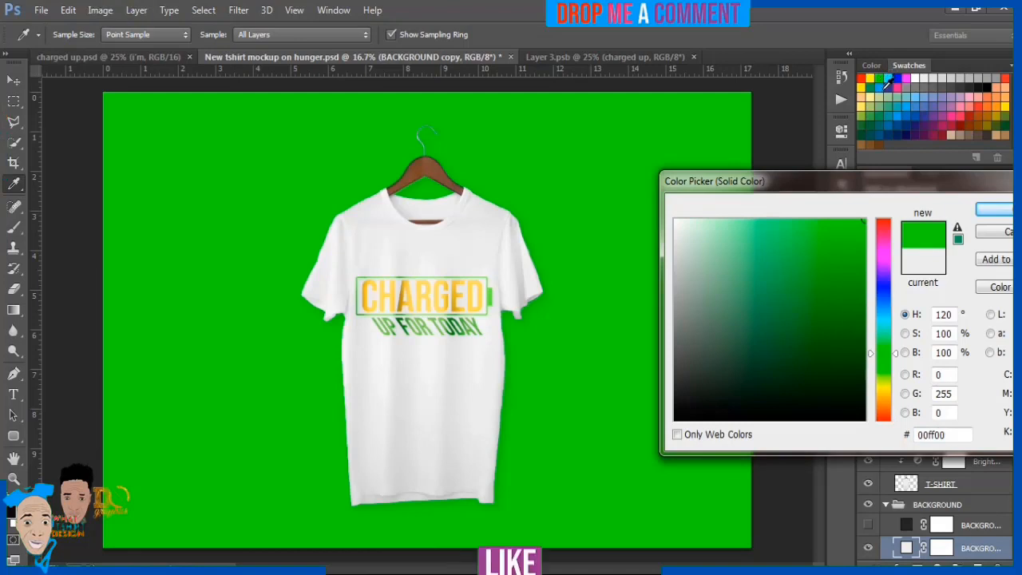
left_click(883, 82)
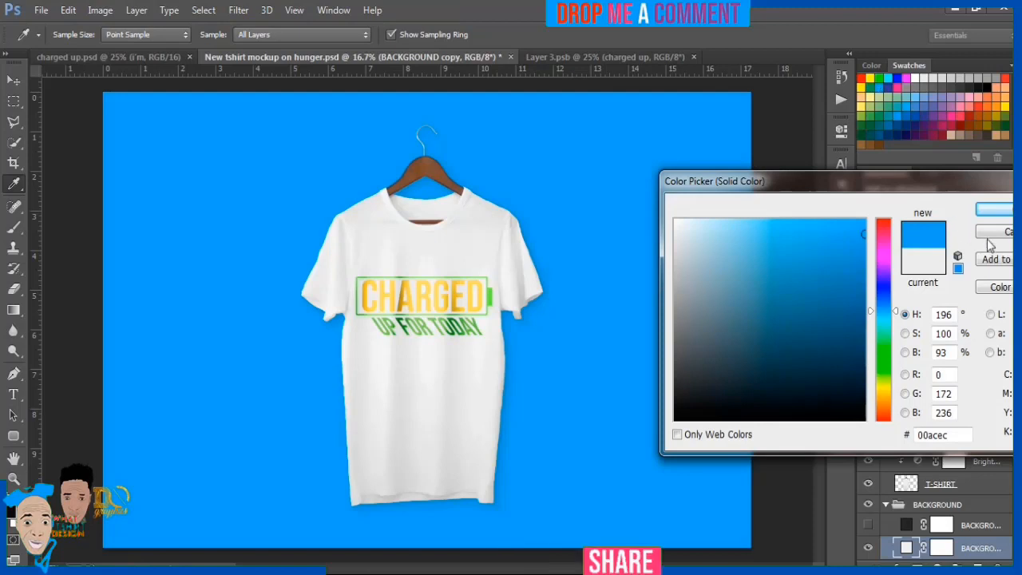
left_click(994, 210)
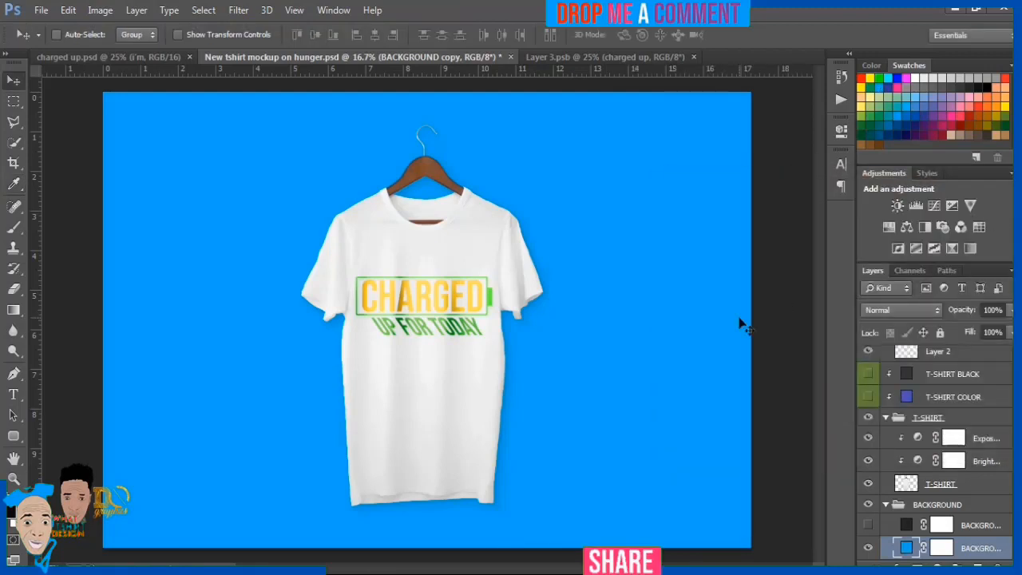